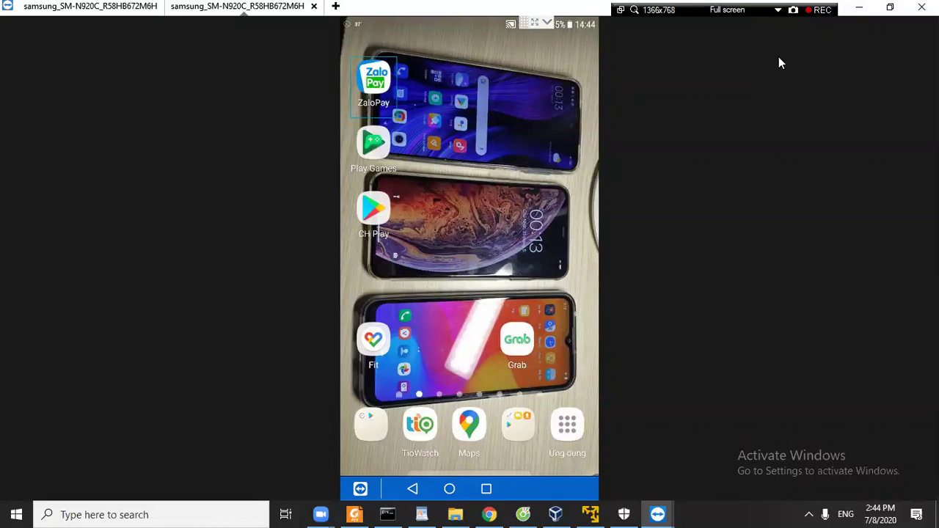
Minimize the TeamViewer phone-mirror window.
left_click(860, 10)
Hide the TeamViewer phone window so the Note_3 notes with the Termux guide link show.
left_click(860, 8)
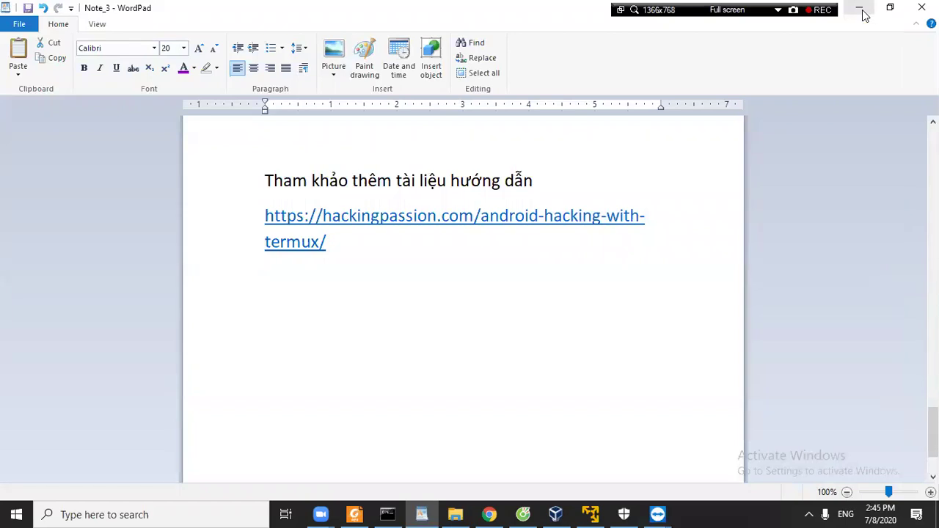
Minimize WordPad and the PDF reader, then bring Chrome's Nmap examples page forward.
left_click(862, 10)
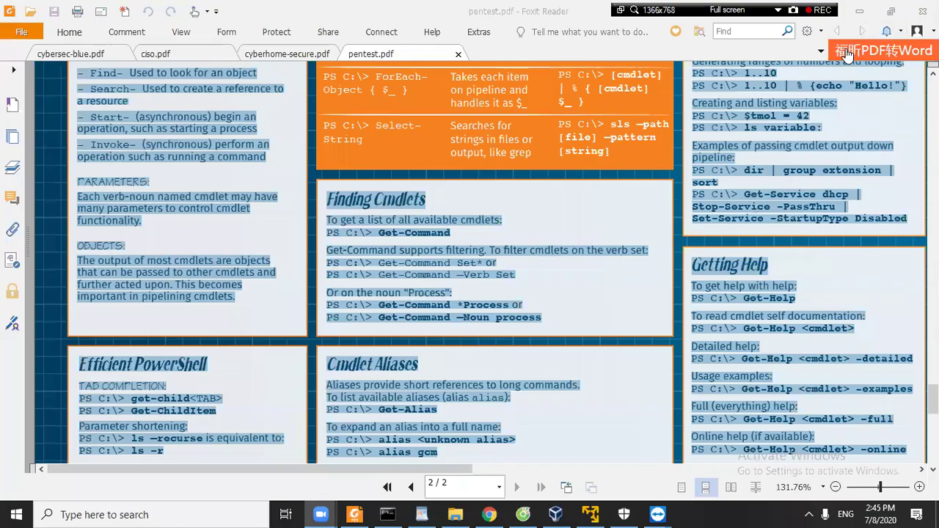
left_click(861, 11)
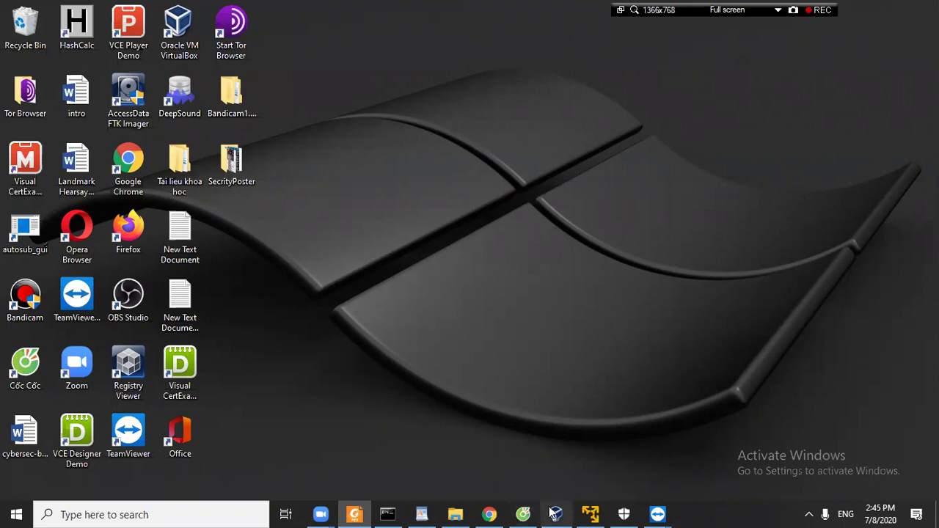
left_click(489, 514)
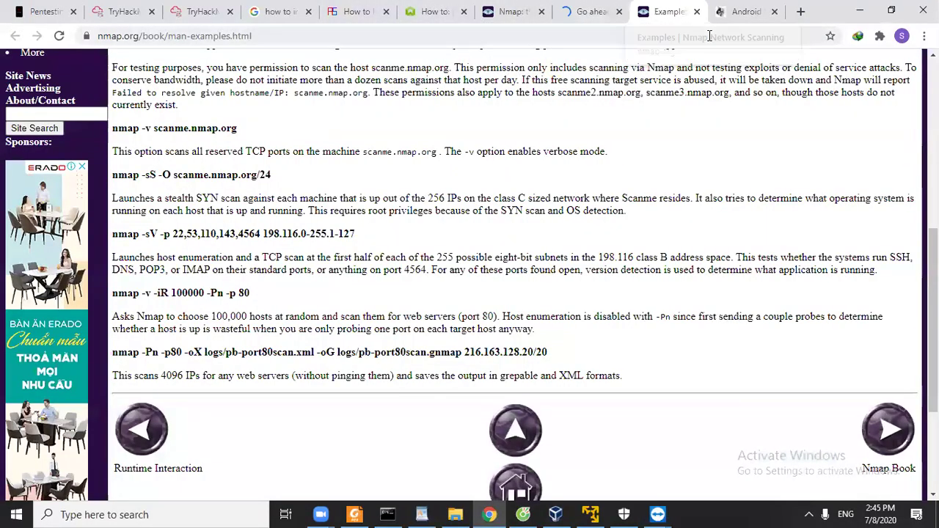
Read the hackingpassion Termux guide down to Install Metasploit Framework, then minimize Chrome.
left_click(741, 11)
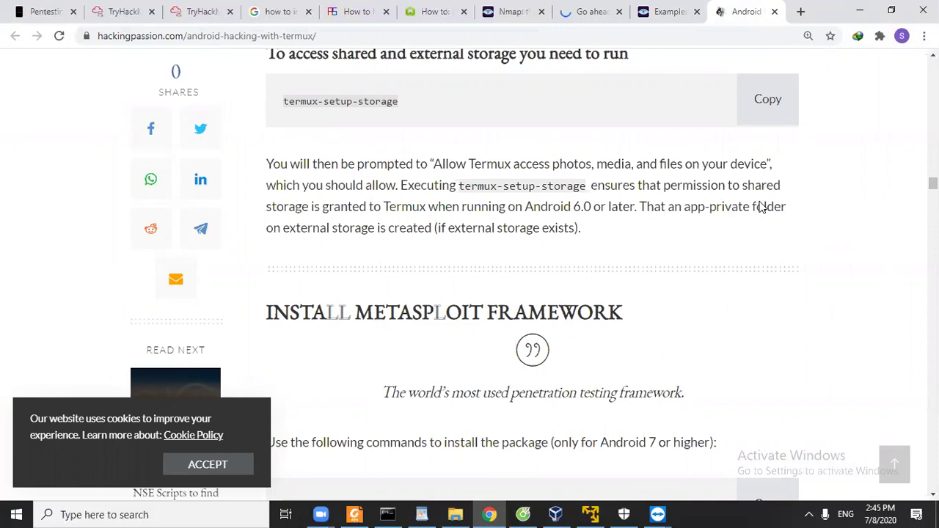
right_click(593, 211)
scroll(709, 272, "down", 5)
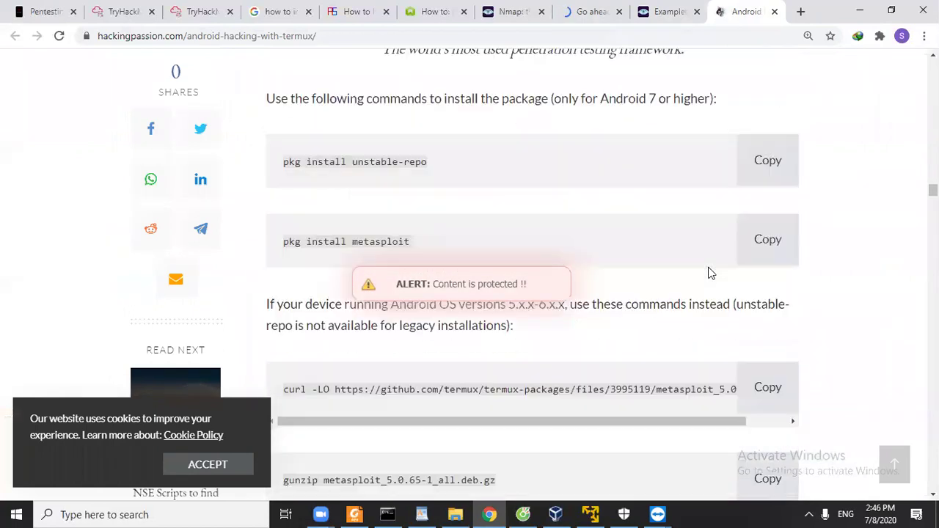
scroll(709, 272, "up", 3)
scroll(708, 272, "up", 1)
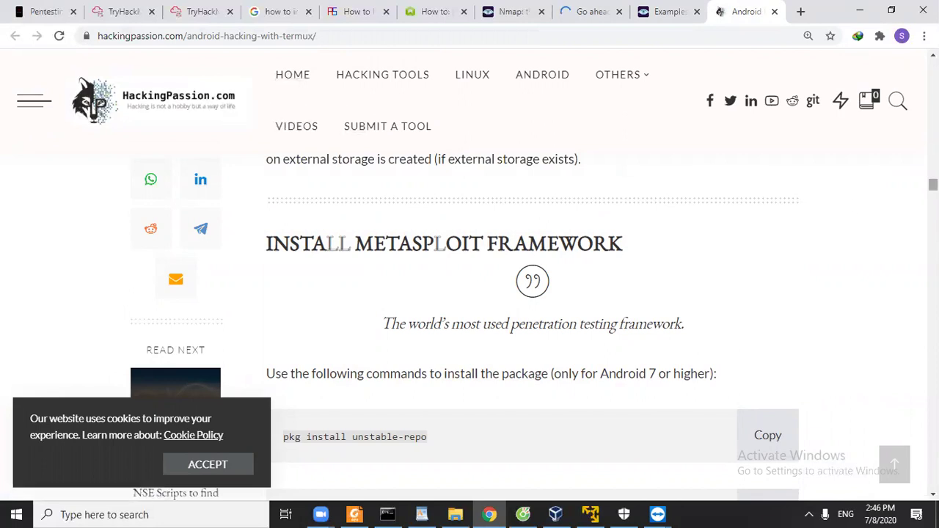
left_click(455, 514)
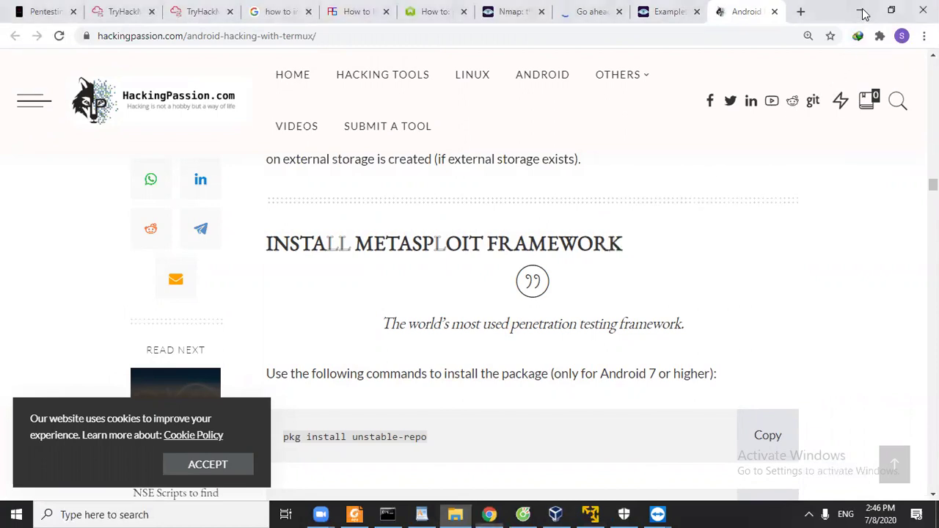
left_click(859, 11)
Browse File Explorer to Local Disk (C:) and into the HUE folder.
left_click(849, 73)
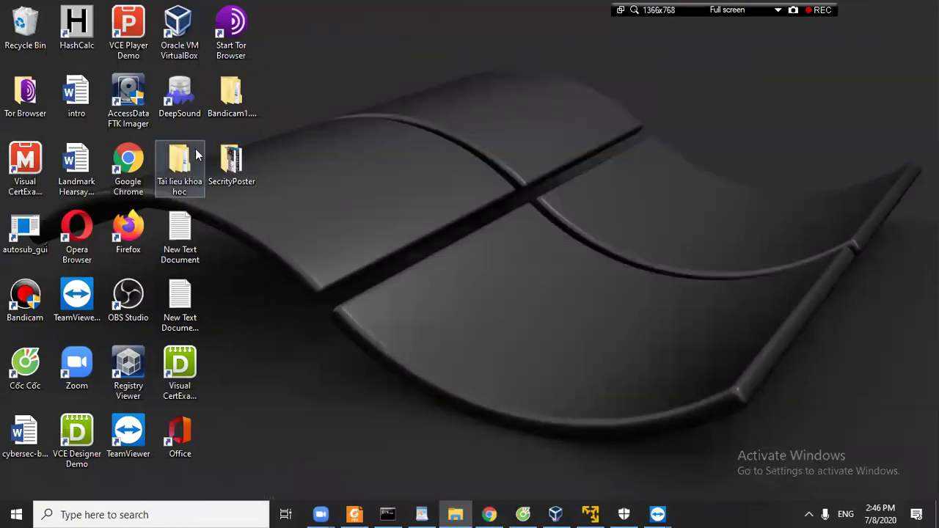
double_click(25, 91)
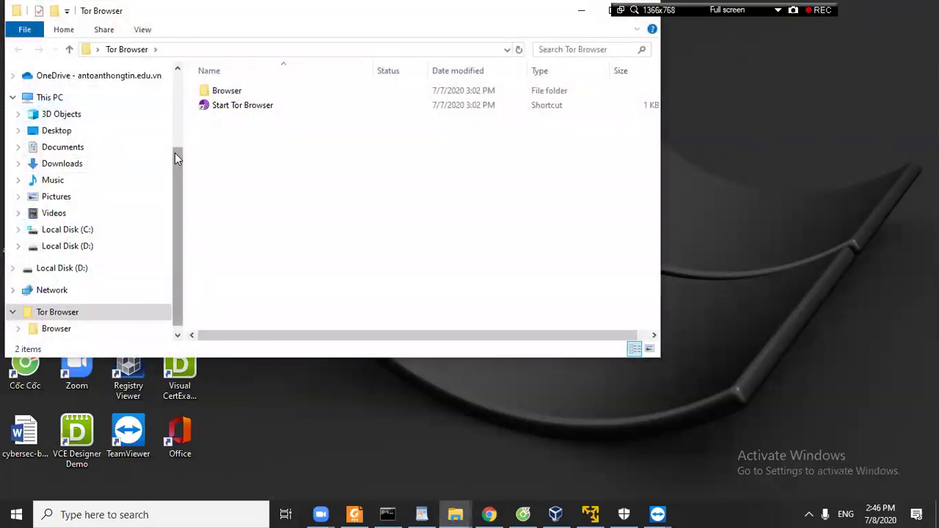
left_click_drag(175, 153, 176, 174)
left_click(94, 211)
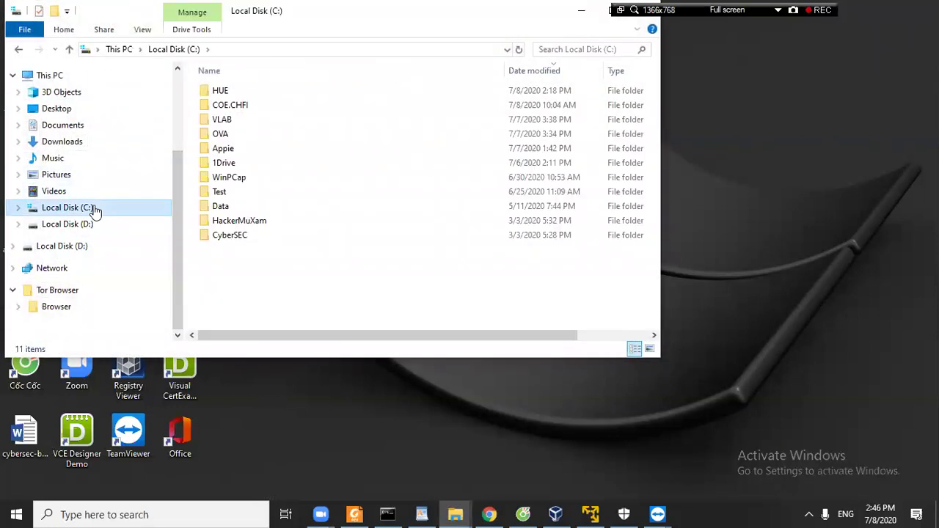
left_click(18, 208)
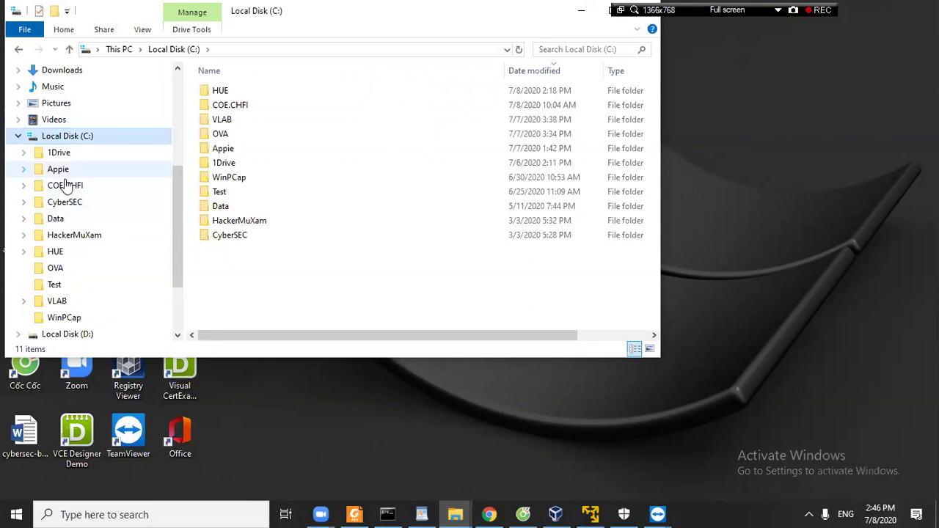
left_click(68, 247)
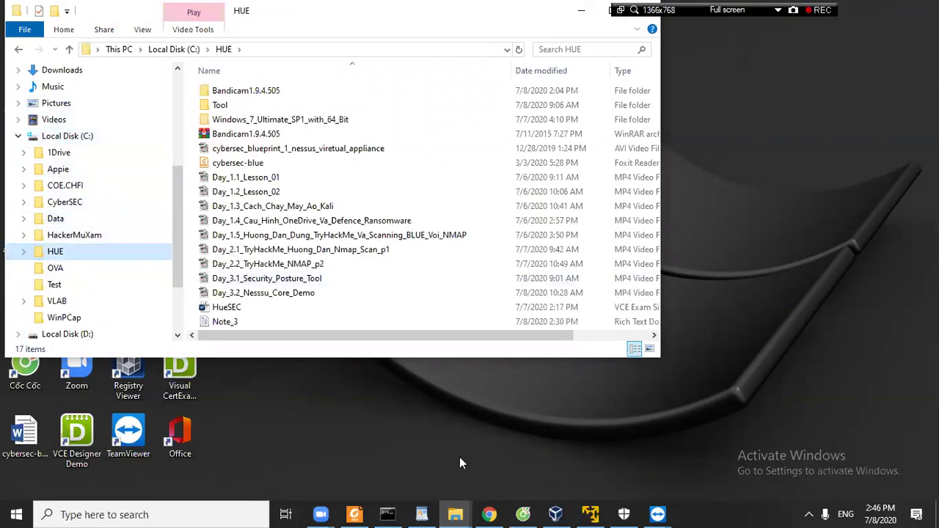
Glance at the Note_3 notes, then open HUE's Tool folder and its Bandicam1.9.4.505 folder.
mouse_move(428, 513)
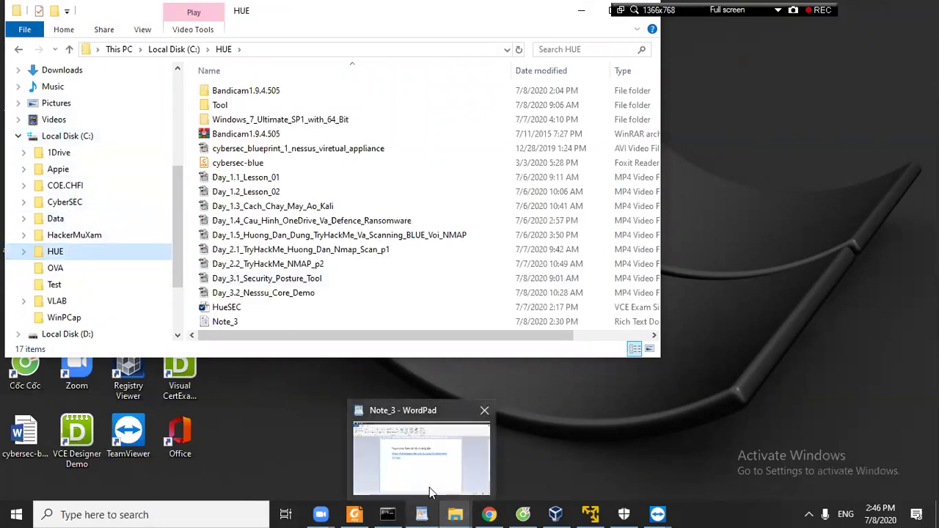
left_click(429, 488)
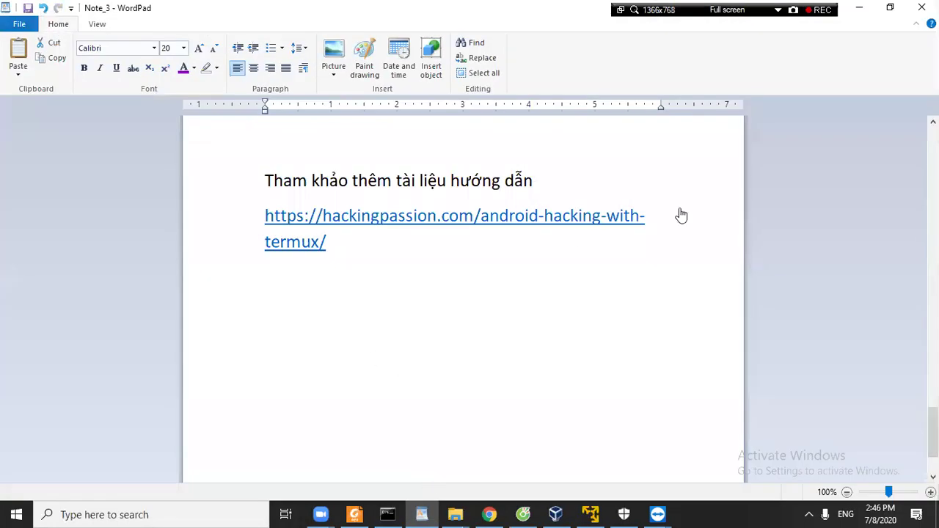
left_click(859, 11)
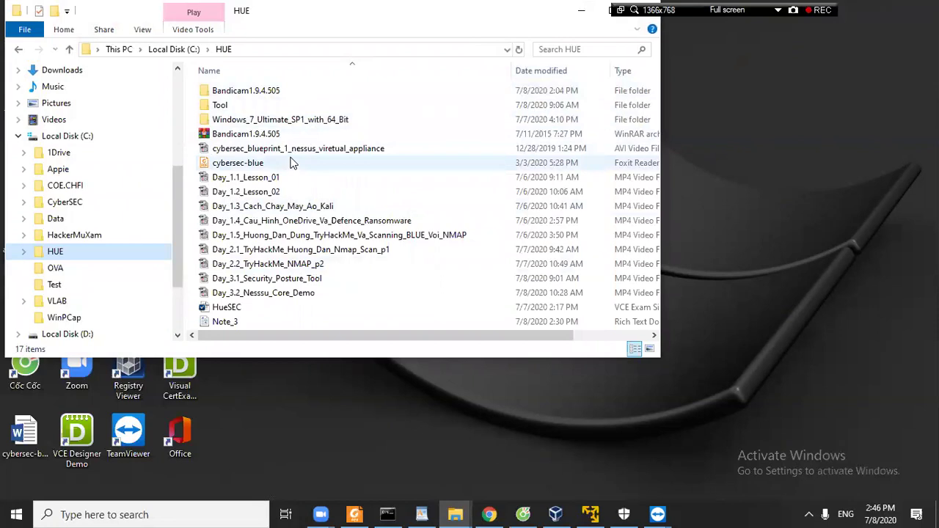
double_click(229, 107)
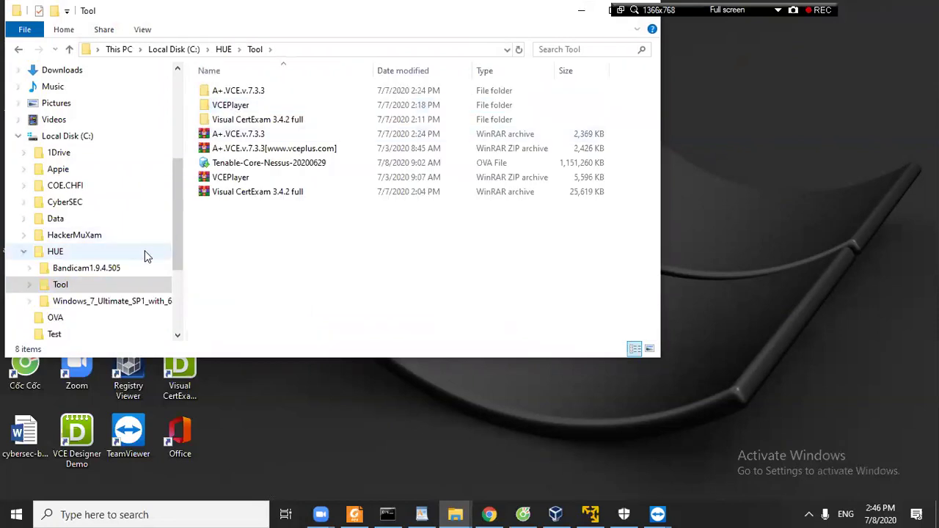
left_click(96, 271)
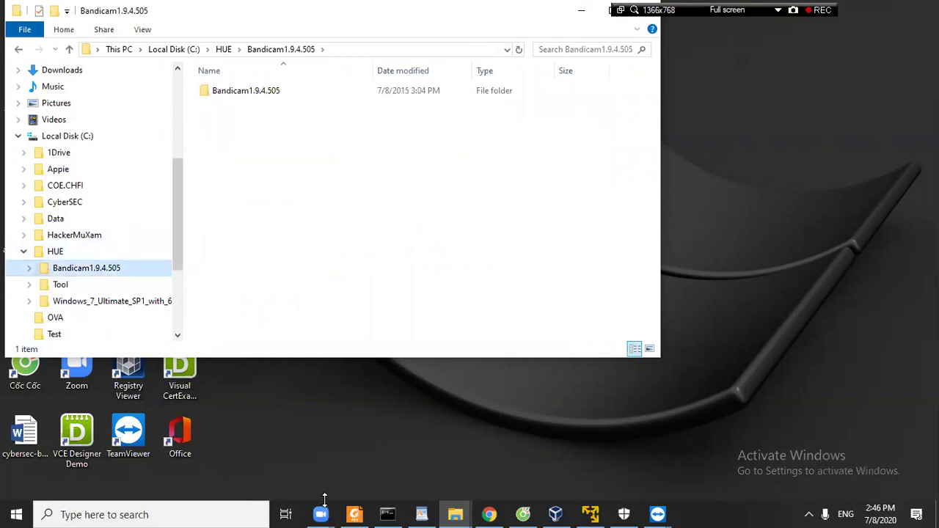
left_click(455, 514)
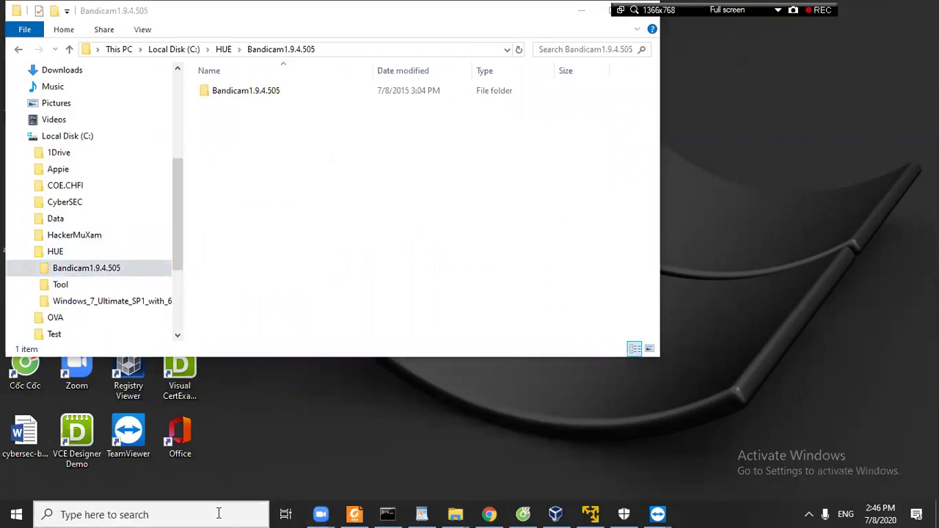
left_click(218, 513)
Copy the genymotion-3.1.0 installer from the F folder on the \\e10 share.
type("\\e10")
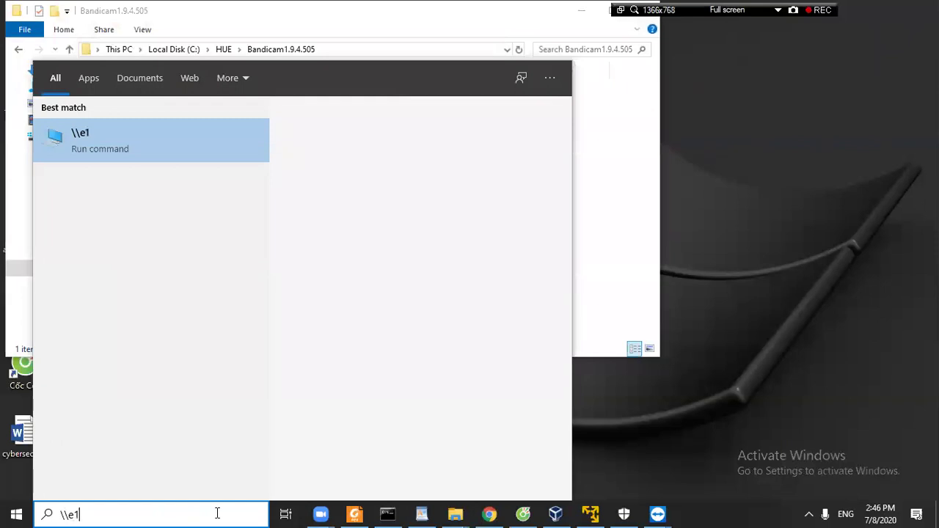
key("Return")
double_click(414, 116)
double_click(263, 226)
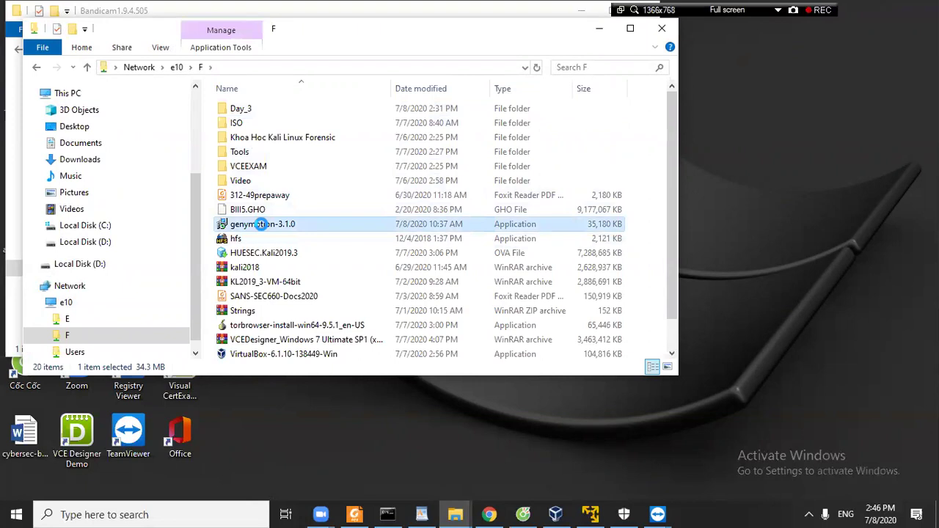
right_click(261, 224)
left_click(305, 419)
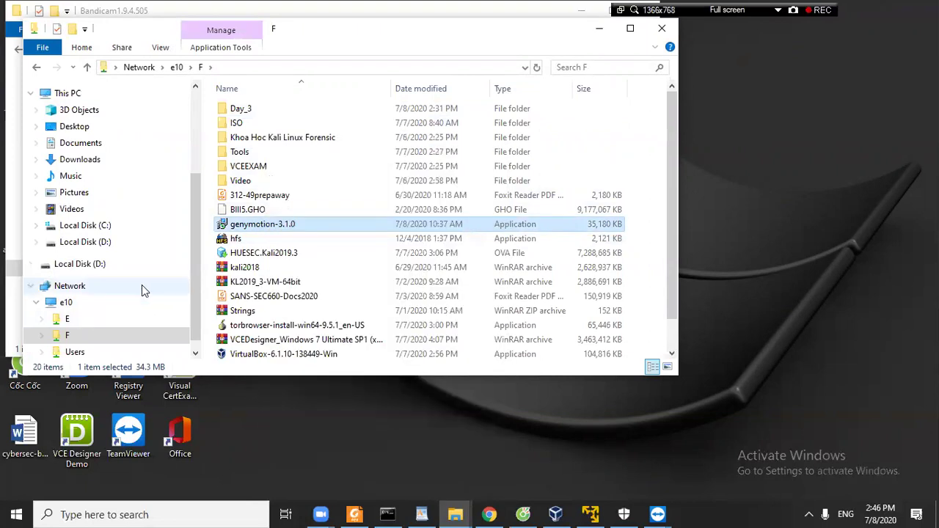
Paste the genymotion-3.1.0 installer into C:\HUE\Tool.
left_click(88, 226)
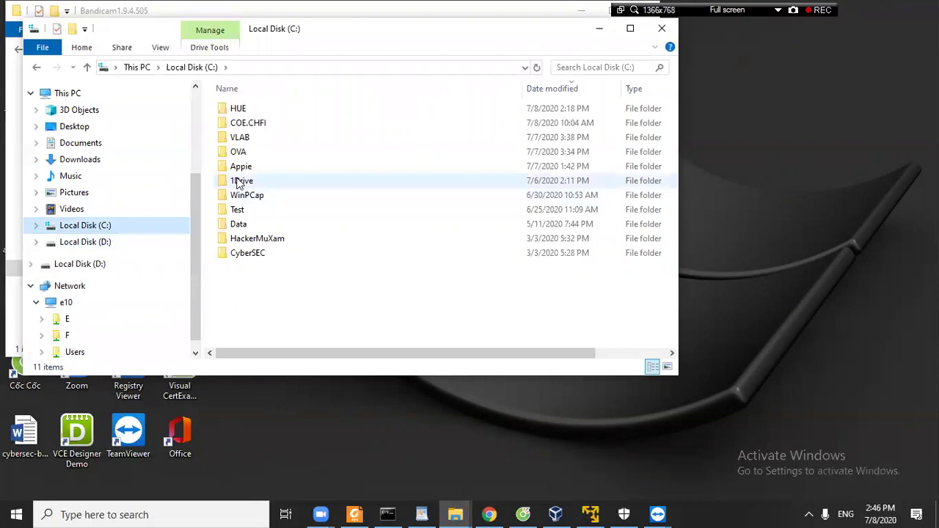
double_click(253, 109)
right_click(429, 199)
left_click(237, 123)
double_click(237, 123)
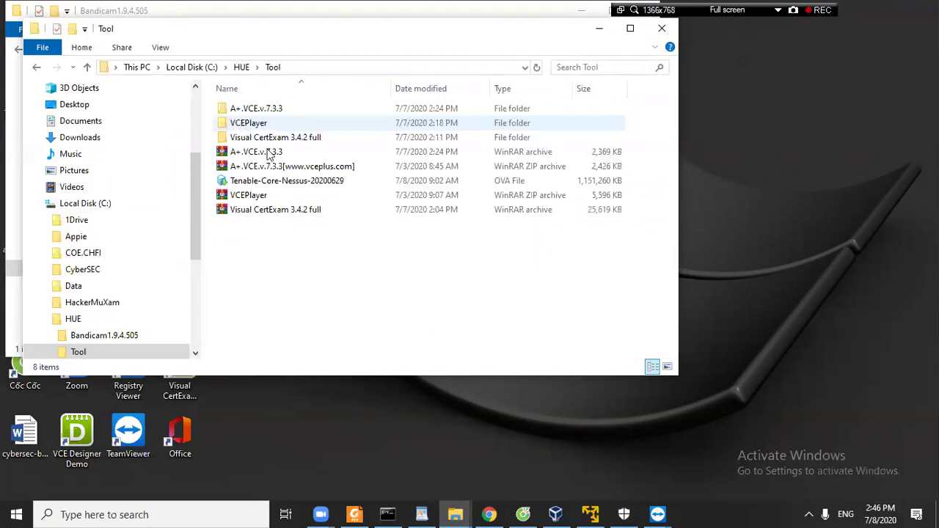
right_click(308, 267)
left_click(367, 360)
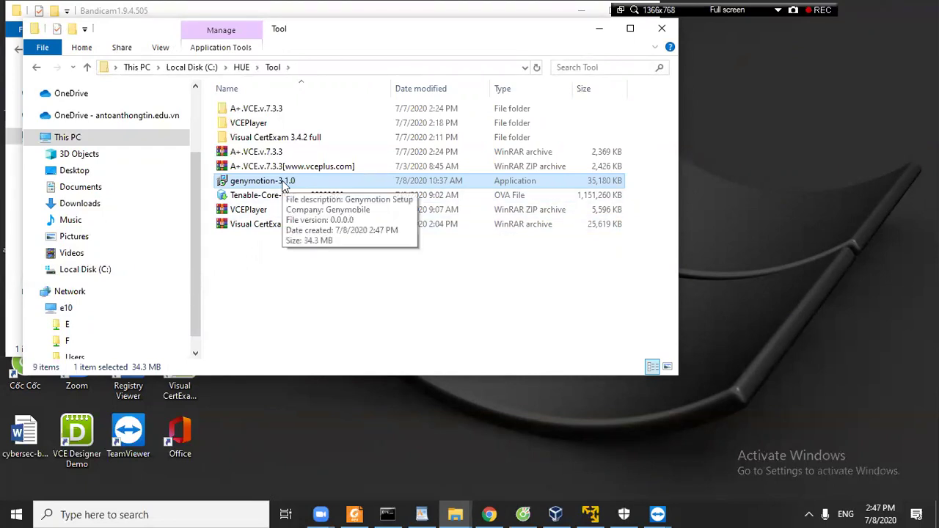
Install Genymotion 3.1.0 in English with default folders and a desktop shortcut, then launch it.
double_click(283, 184)
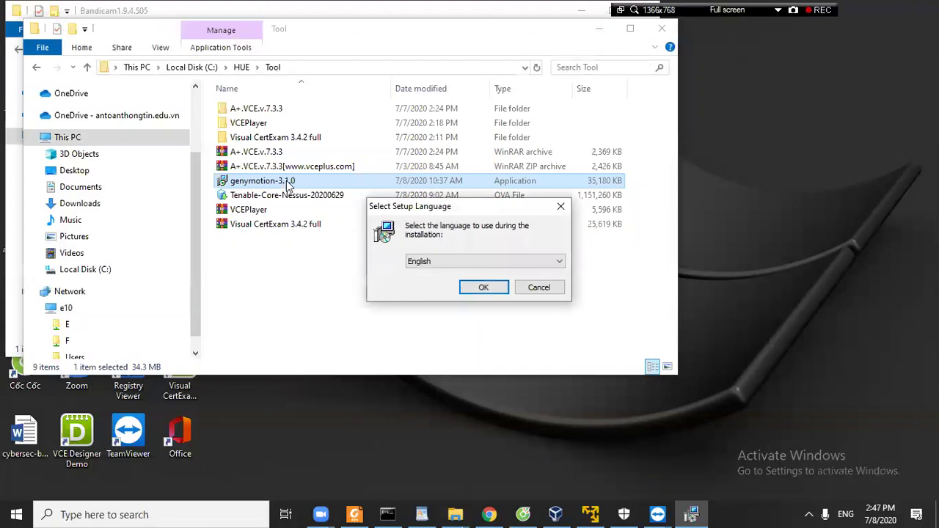
left_click(477, 287)
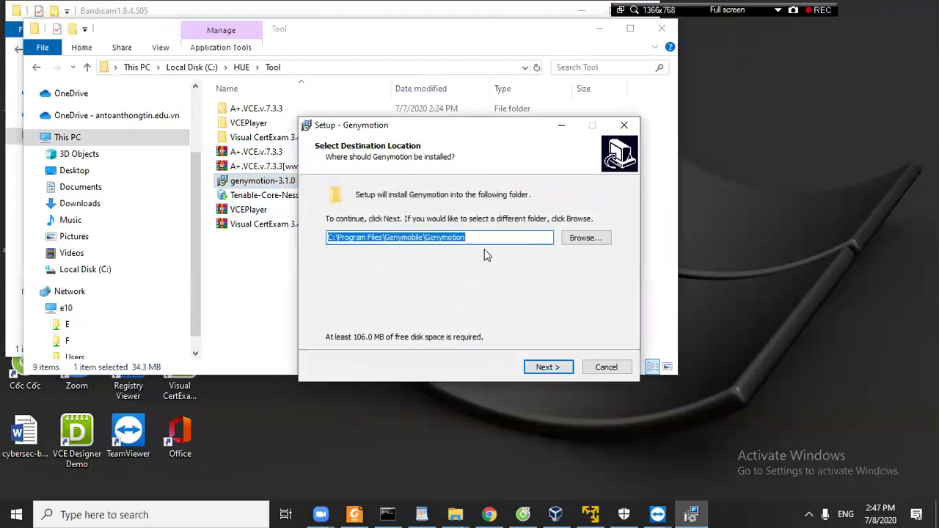
left_click(548, 367)
left_click(548, 366)
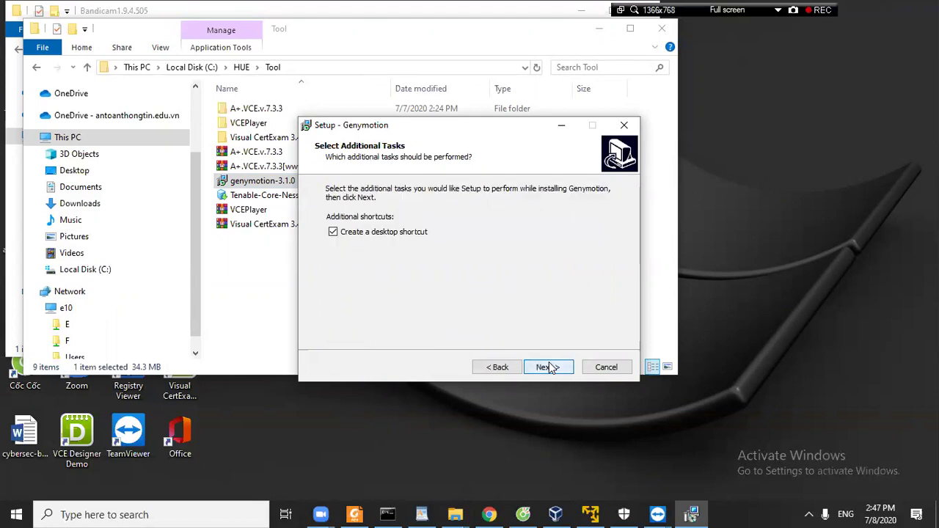
left_click(549, 367)
left_click(549, 367)
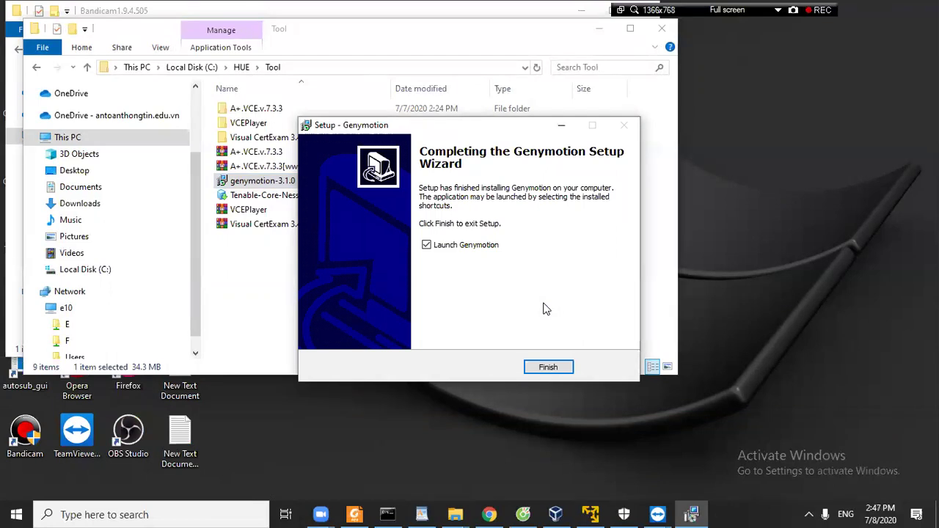
left_click(546, 368)
Minimize the Tool and Bandicam folder windows to reveal the running Genymotion.
left_click(545, 371)
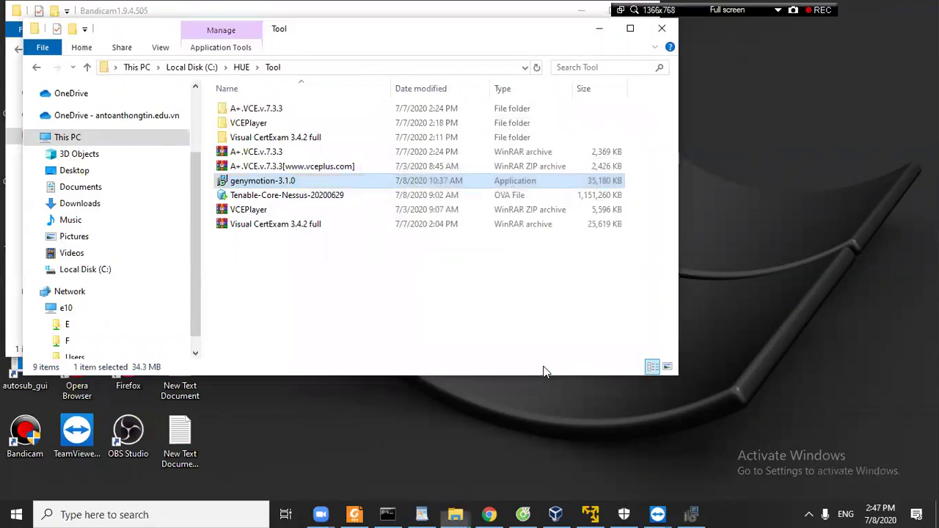
left_click(599, 29)
left_click(580, 13)
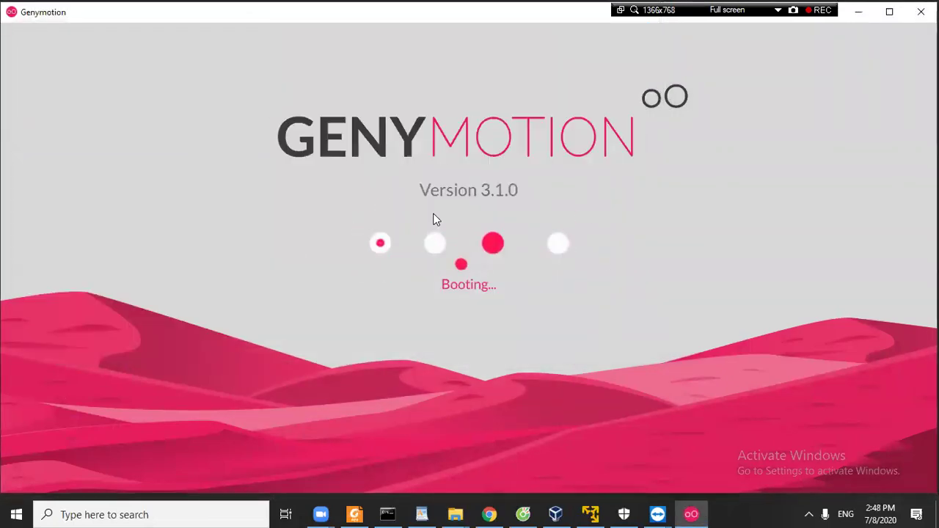
left_click(484, 514)
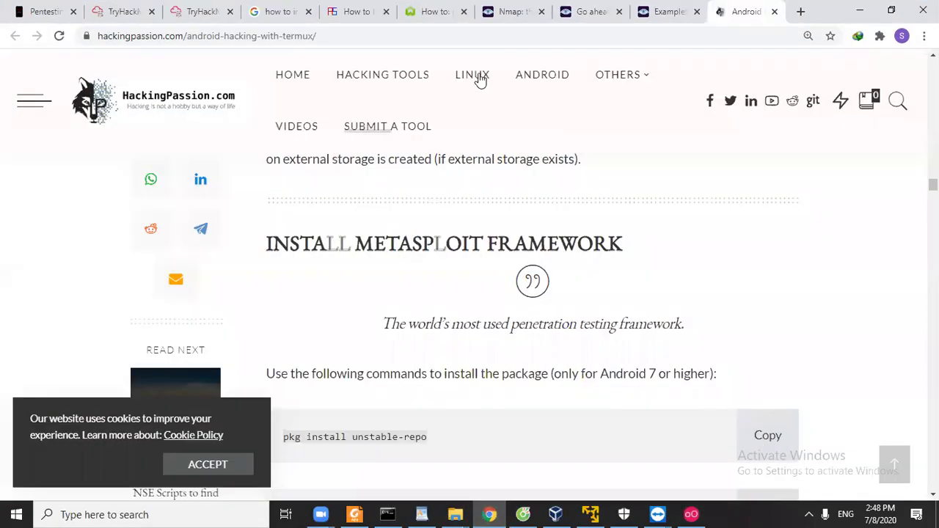
Search 'genymotion' in Chrome and open the Genymotion website from the results.
left_click(663, 15)
left_click(660, 36)
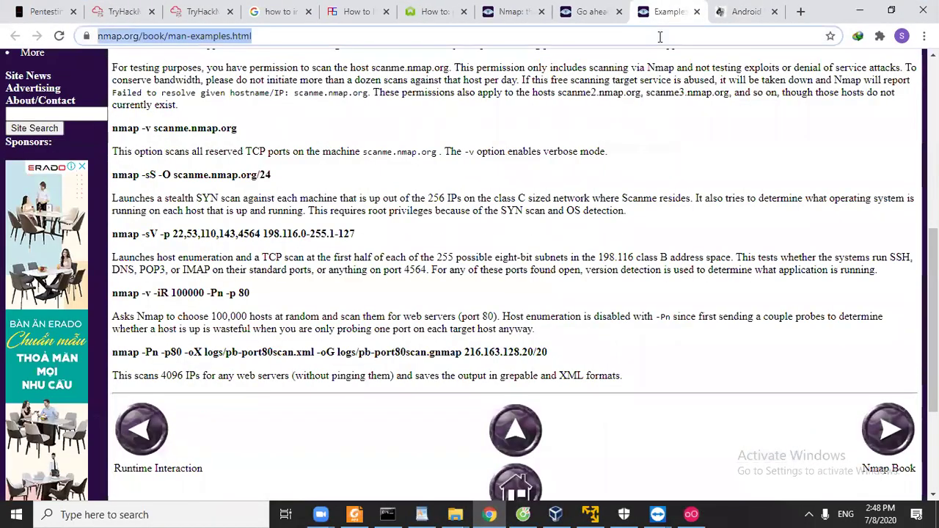
type("genymotion")
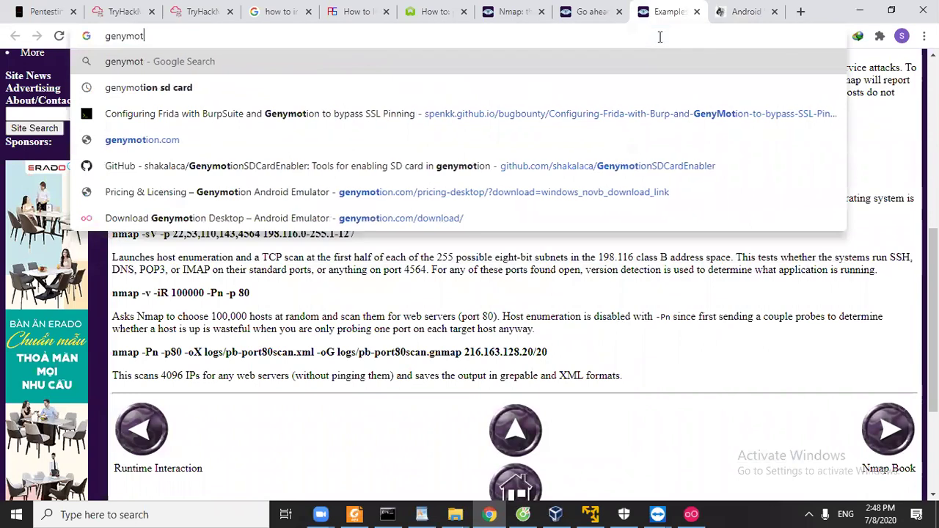
key("Return")
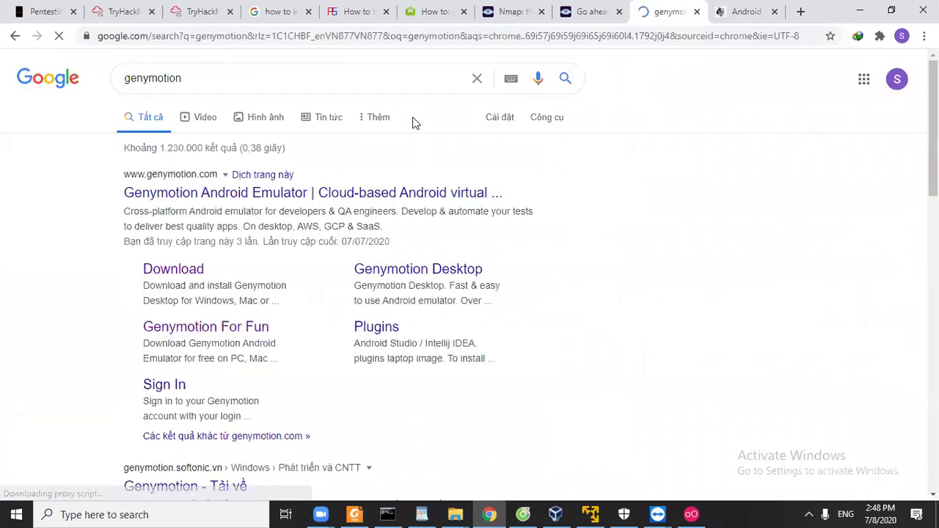
left_click(236, 196)
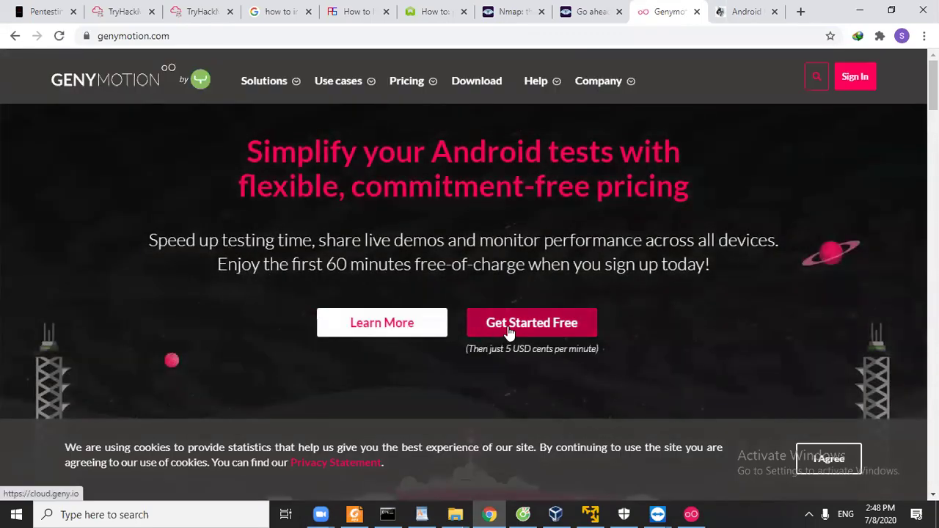
scroll(510, 331, "down", 5)
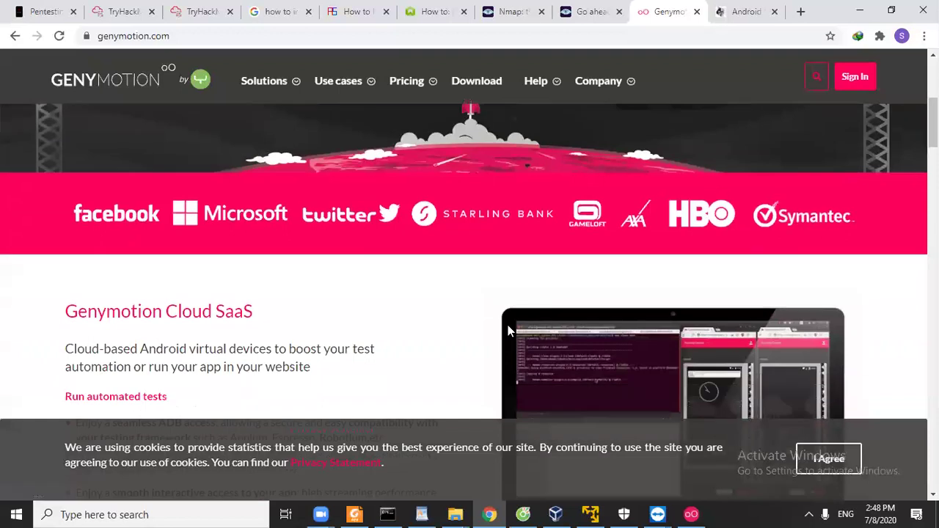
scroll(509, 332, "down", 1)
scroll(507, 325, "down", 3)
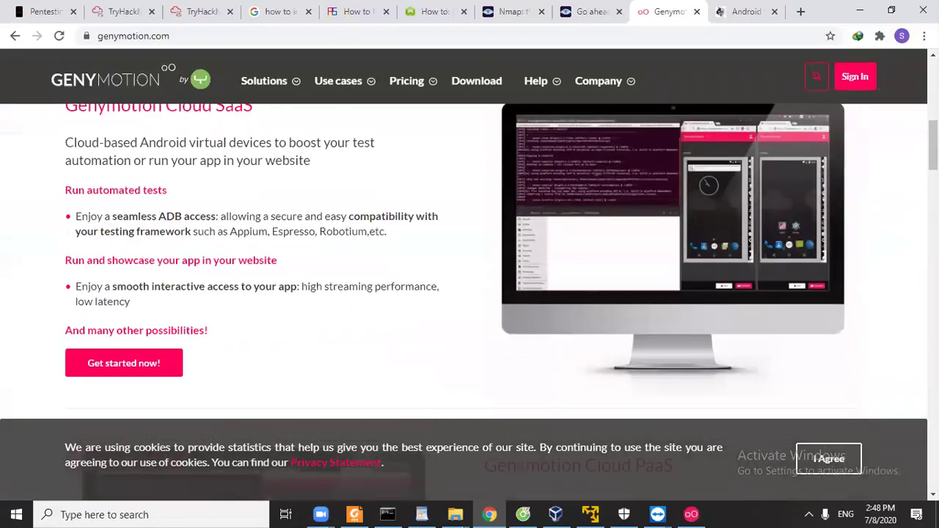
scroll(725, 231, "up", 10)
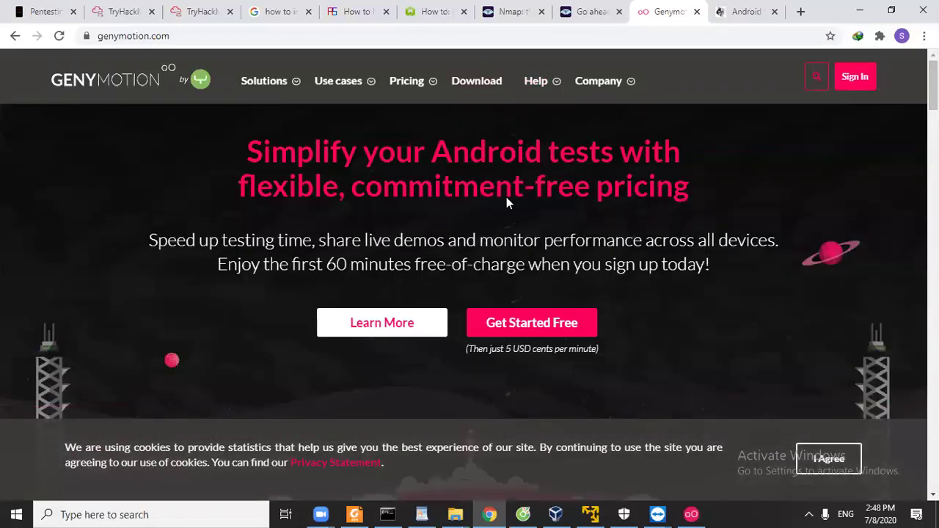
Go to the Genymotion account Sign In page.
left_click(521, 323)
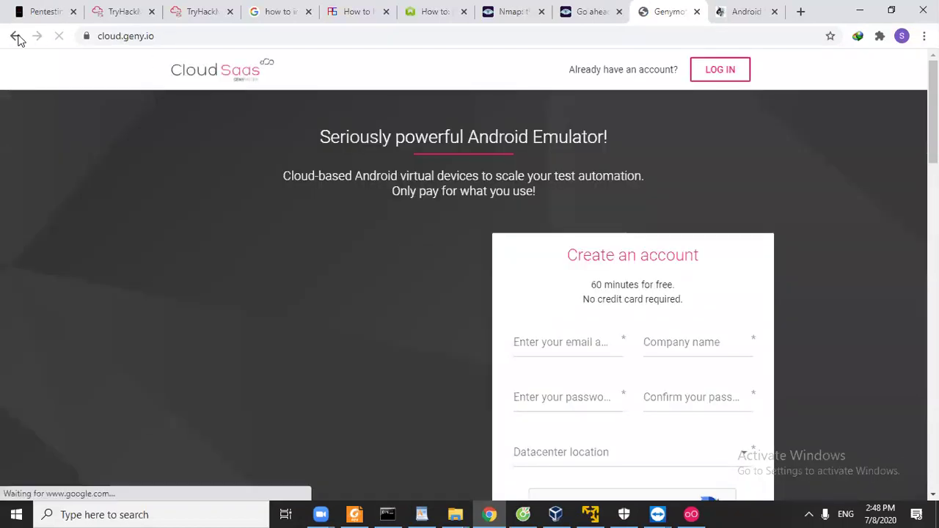
left_click(15, 36)
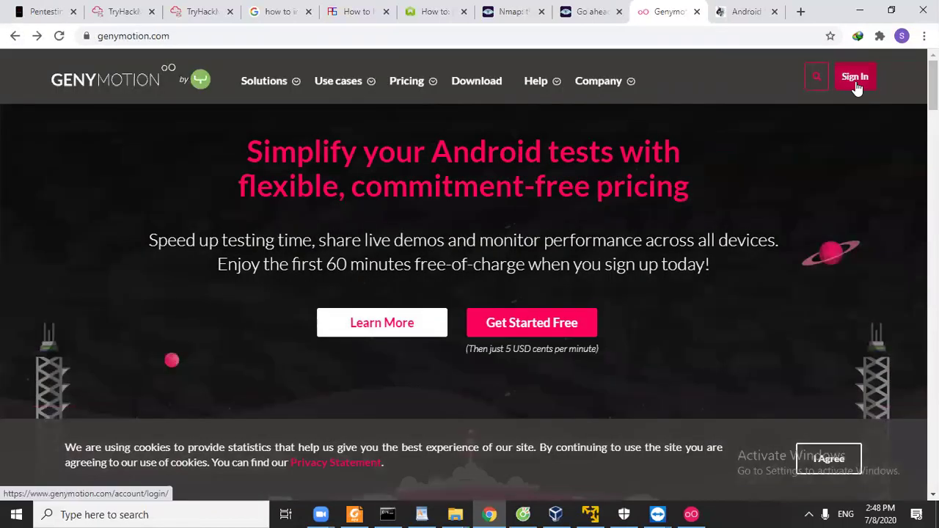
left_click(856, 85)
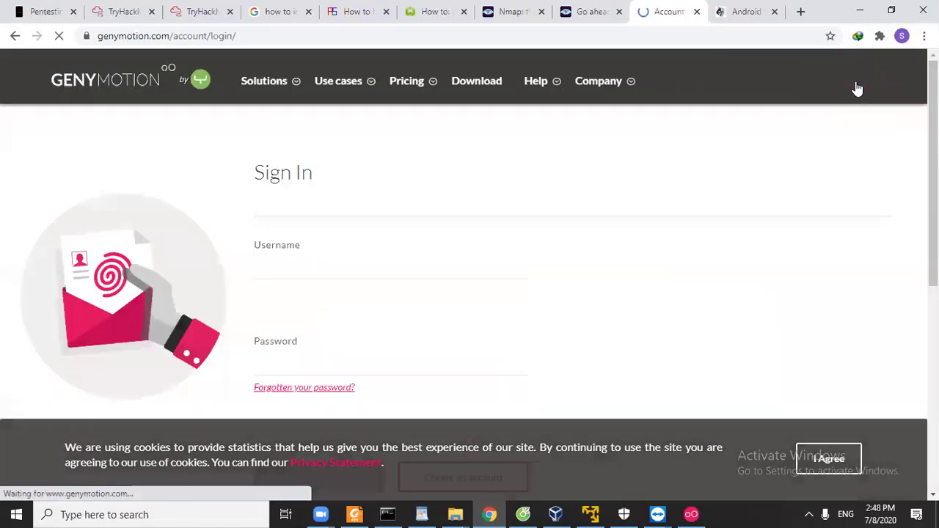
scroll(354, 369, "down", 2)
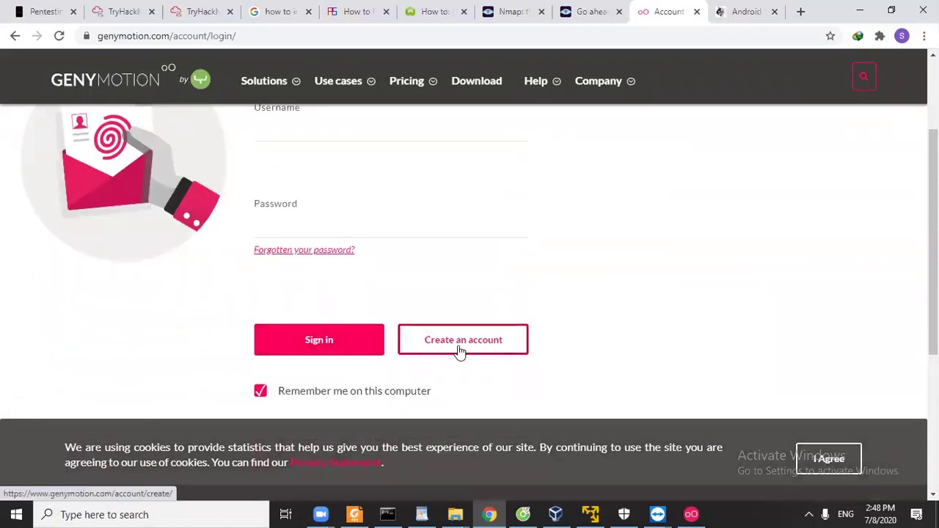
Open the registration form and fill in the saved username, e-mail and an account password.
left_click(459, 351)
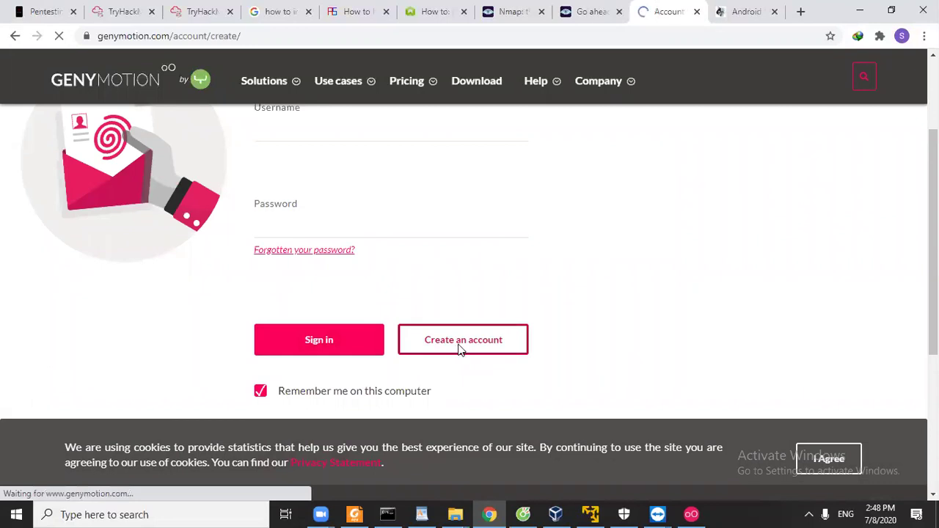
scroll(257, 295, "down", 2)
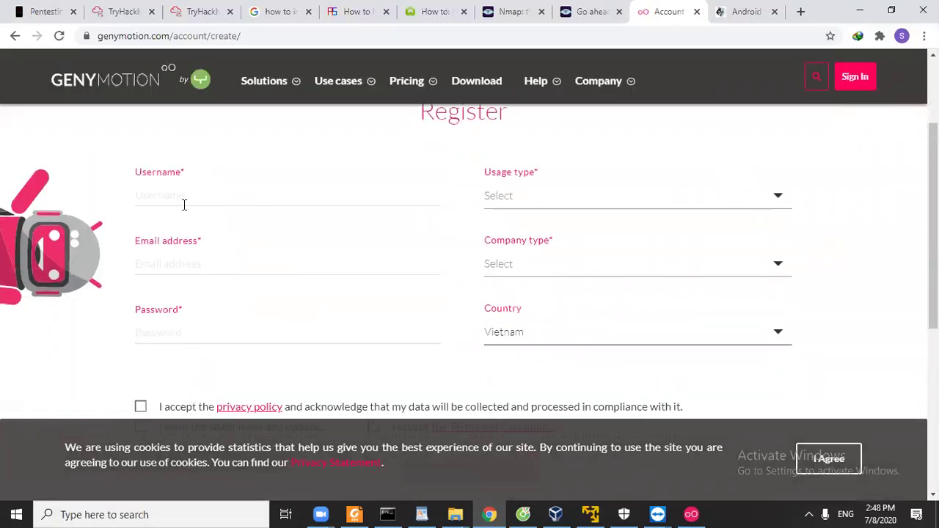
left_click(184, 203)
left_click(182, 253)
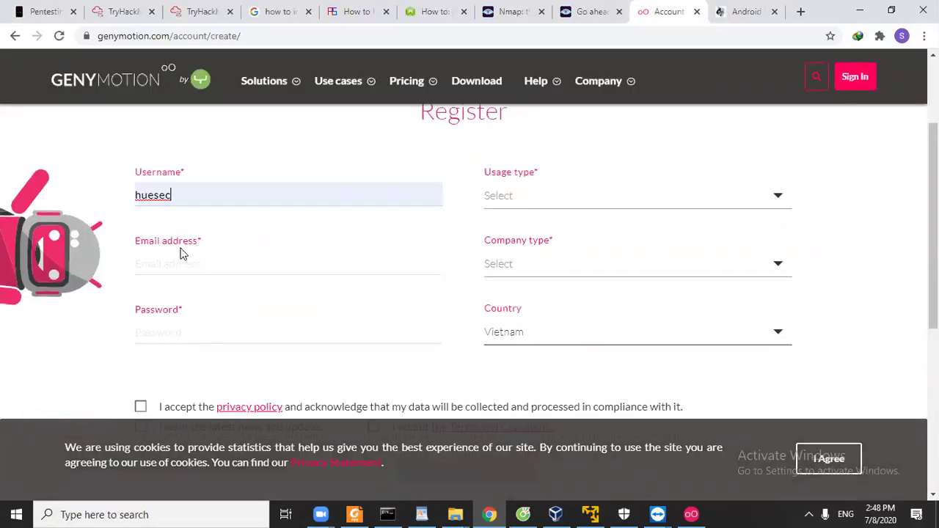
left_click(180, 262)
left_click(203, 322)
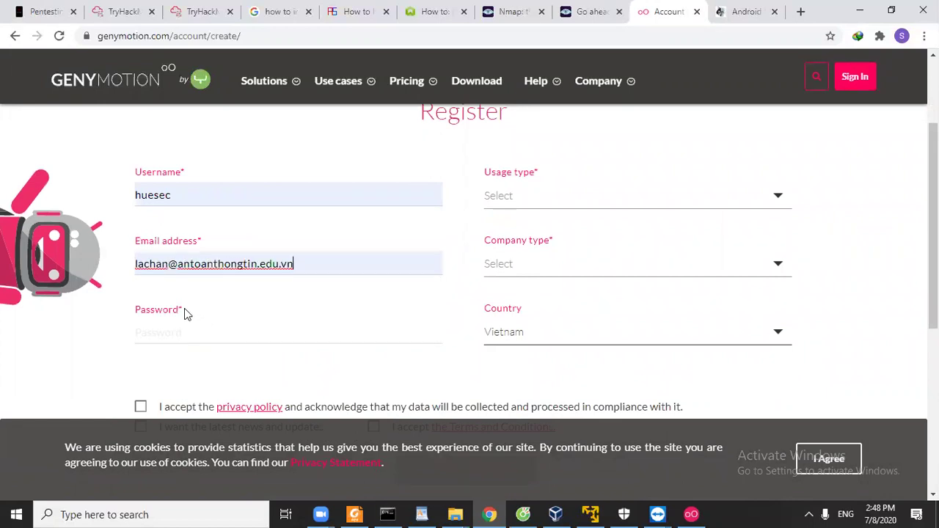
left_click(175, 320)
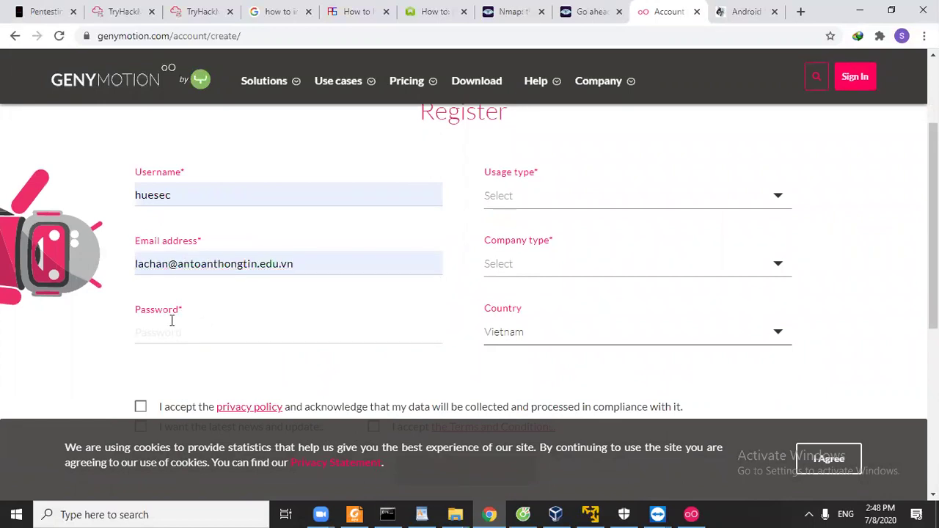
type("1234567")
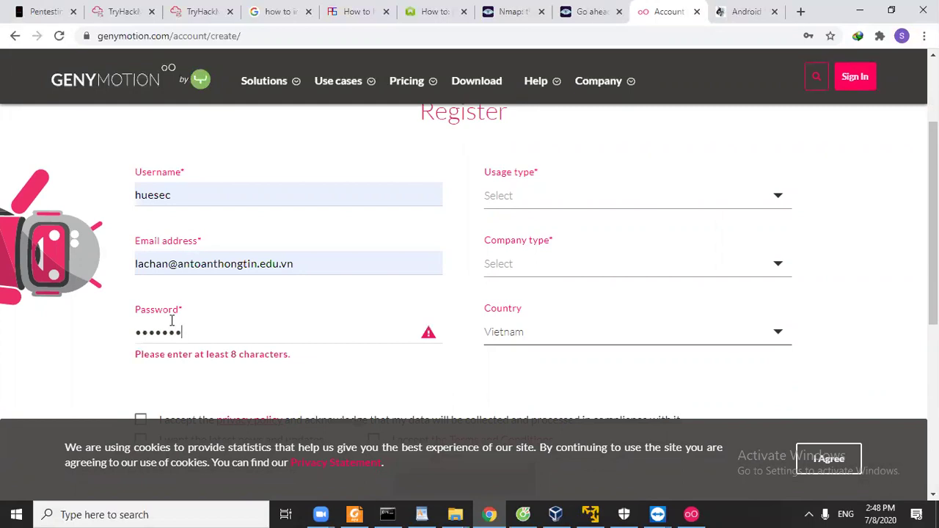
type("890")
Set usage type to Test automation for Continuous Integration, company type Bank, and enter a company name.
scroll(203, 315, "down", 2)
scroll(322, 297, "up", 2)
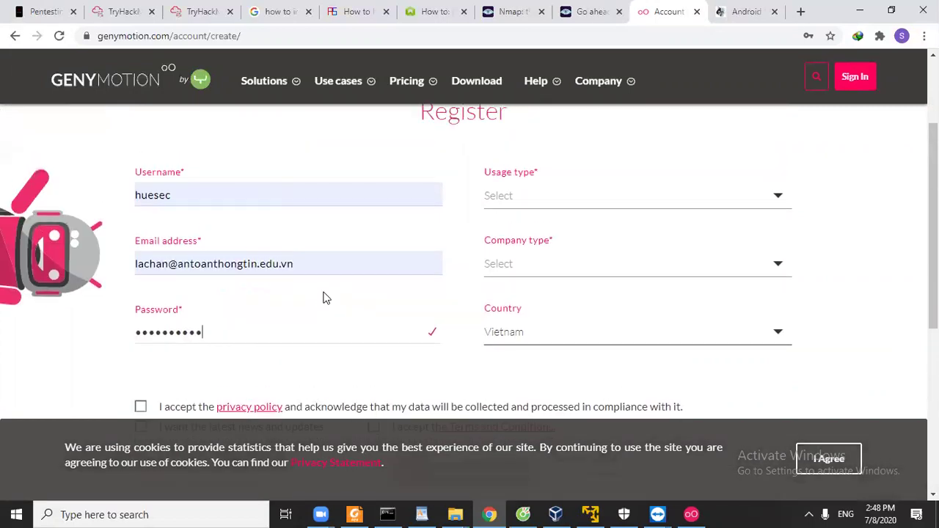
scroll(550, 286, "up", 2)
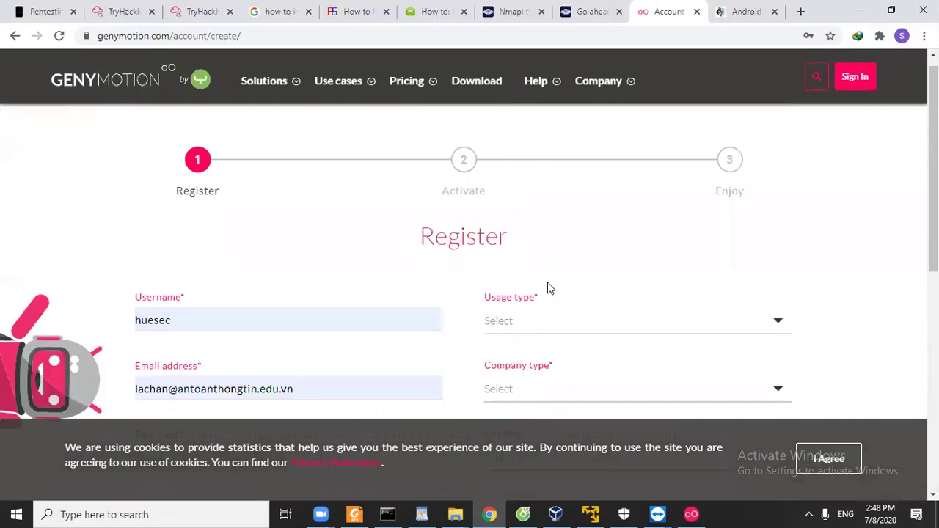
left_click(563, 336)
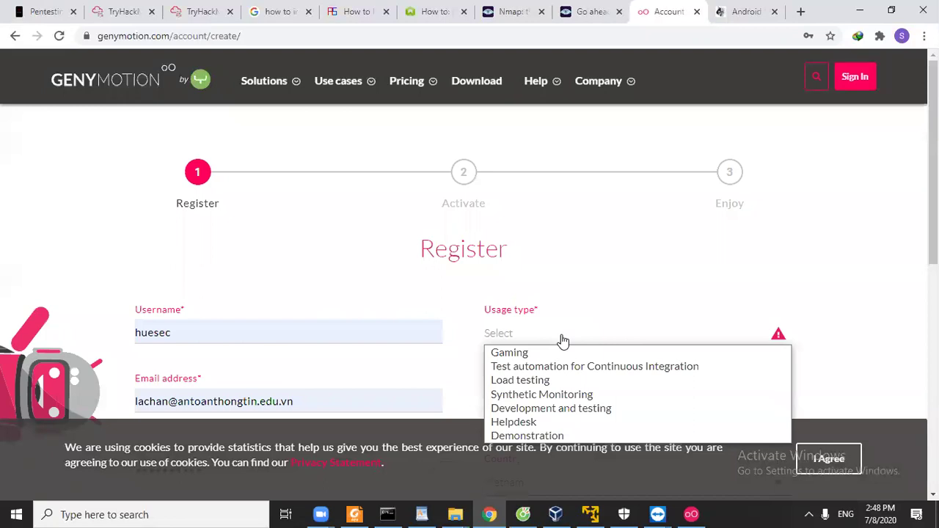
left_click(574, 366)
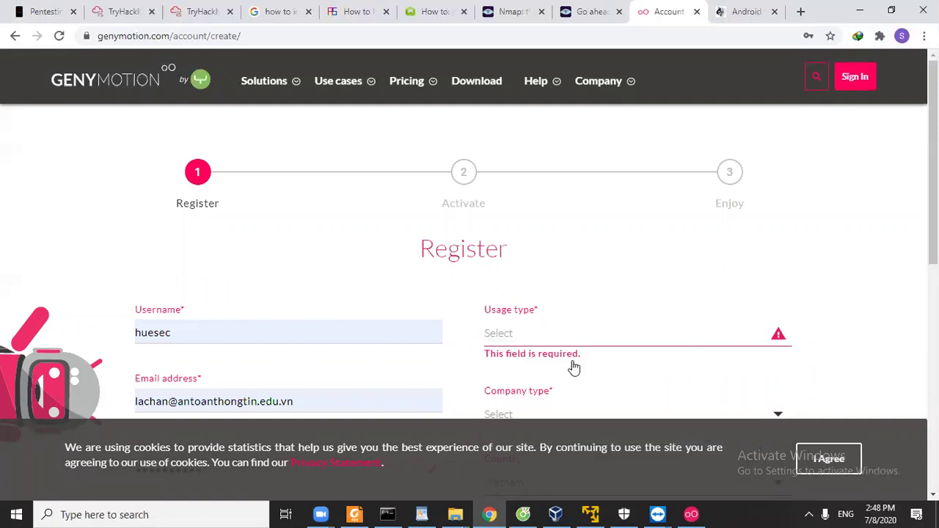
scroll(572, 371, "down", 1)
left_click(569, 339)
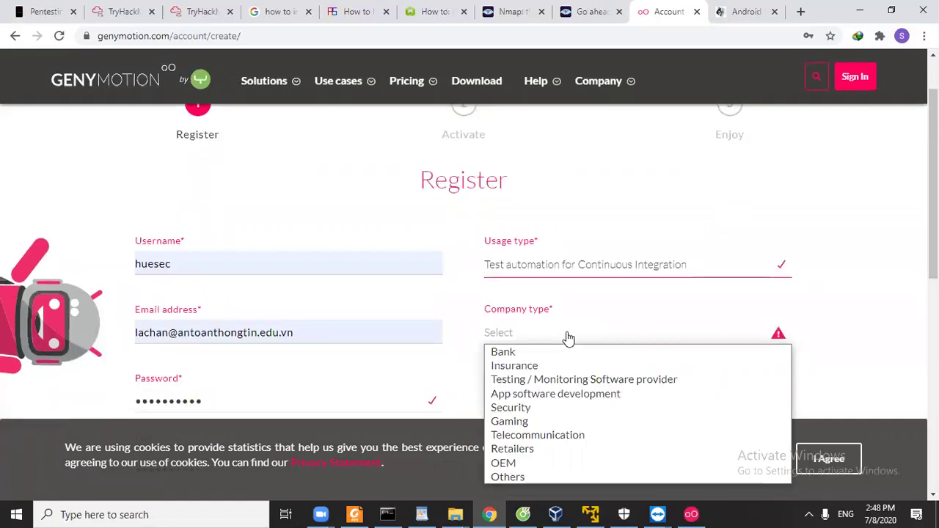
left_click(558, 352)
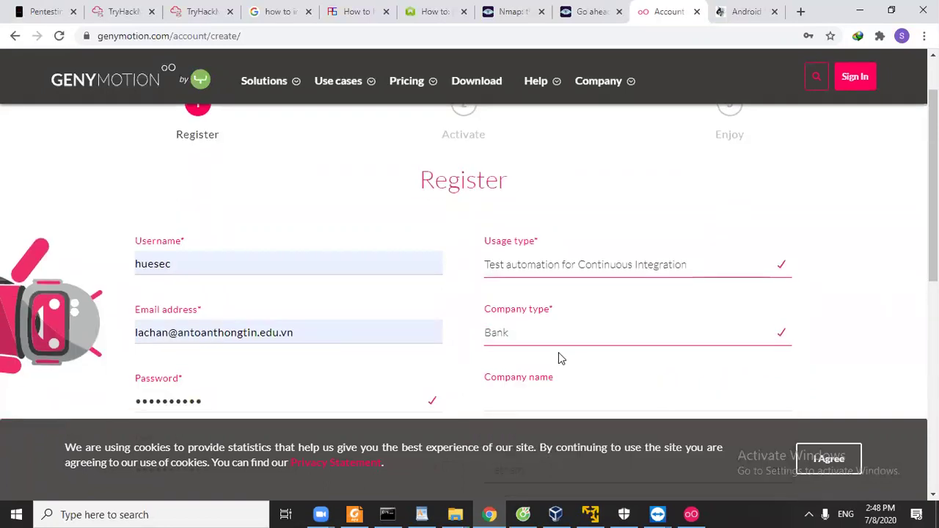
scroll(559, 356, "down", 3)
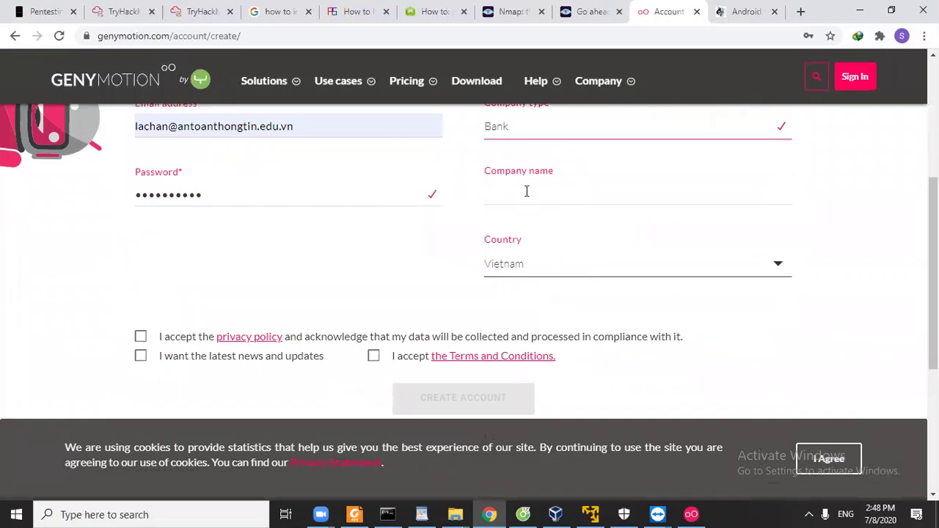
type("Cl")
Accept the privacy policy, news opt-in and Terms and Conditions, then create the account.
left_click(141, 336)
left_click(141, 355)
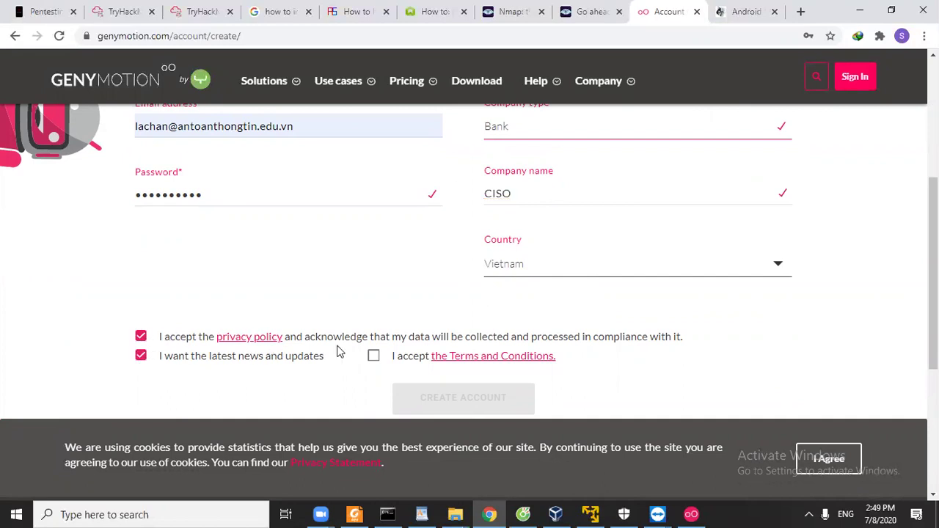
left_click(373, 357)
left_click(486, 398)
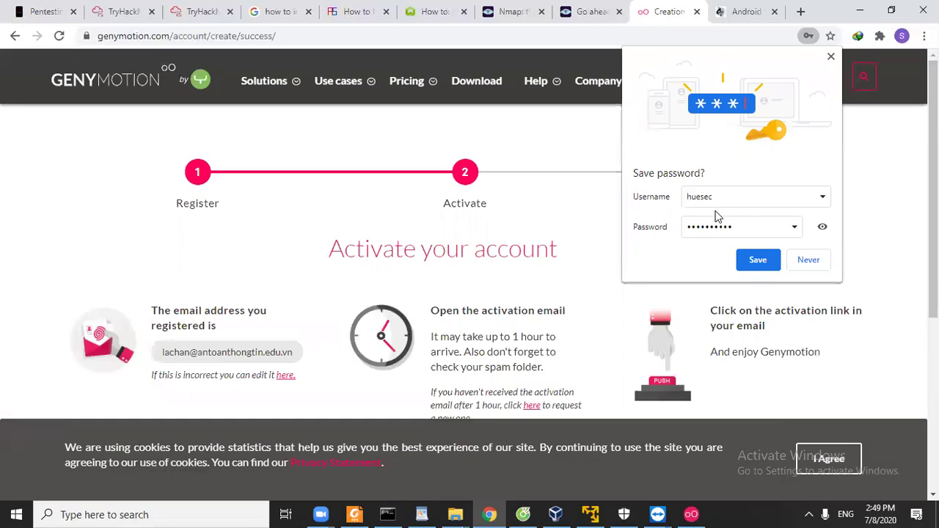
left_click(523, 513)
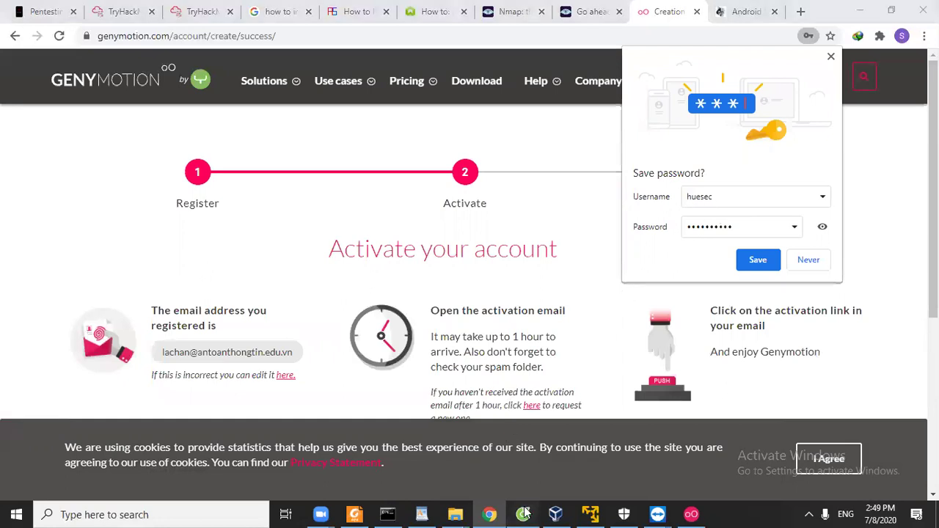
Open the Genymotion welcome email in Outlook, show blocked content and follow the activation link.
left_click(857, 13)
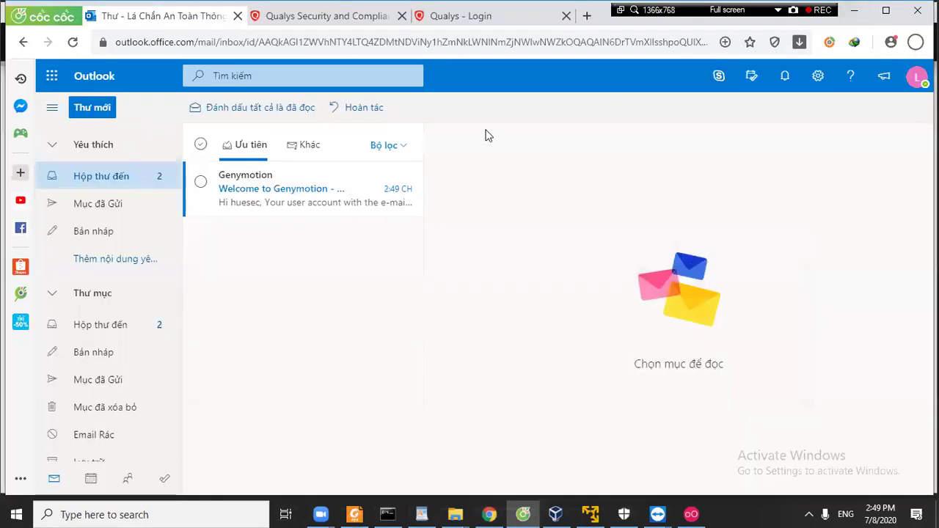
left_click(255, 194)
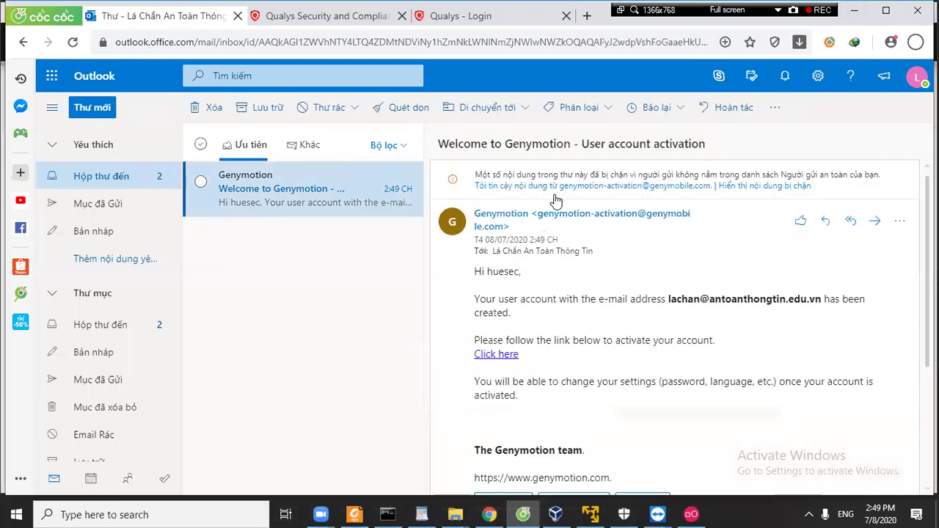
left_click(557, 187)
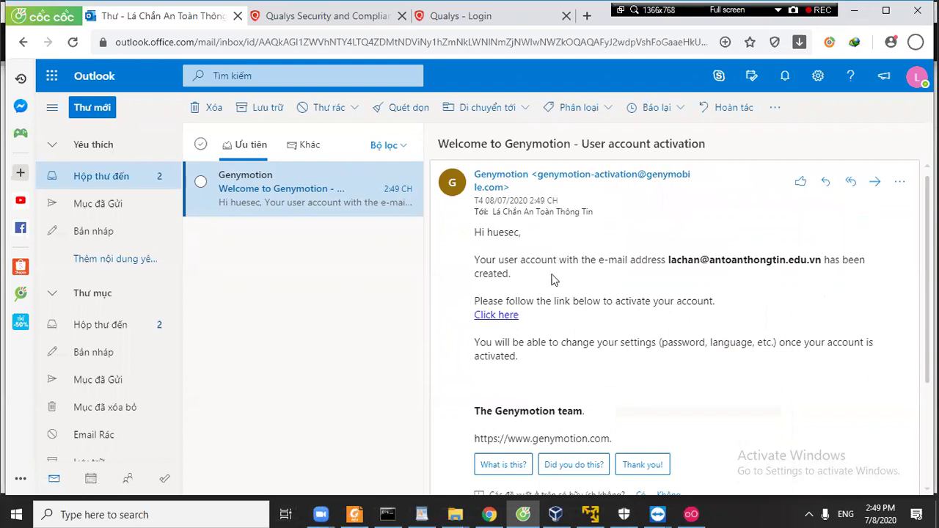
left_click(496, 314)
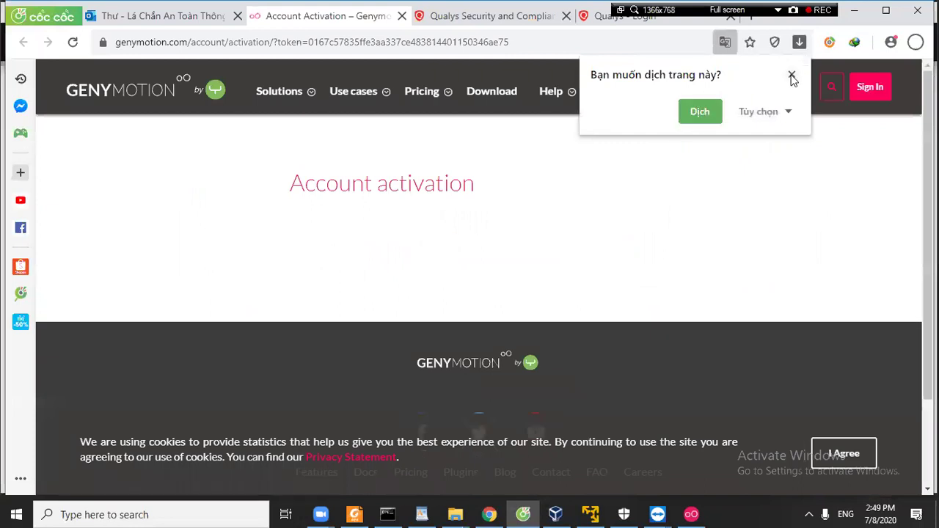
left_click(793, 74)
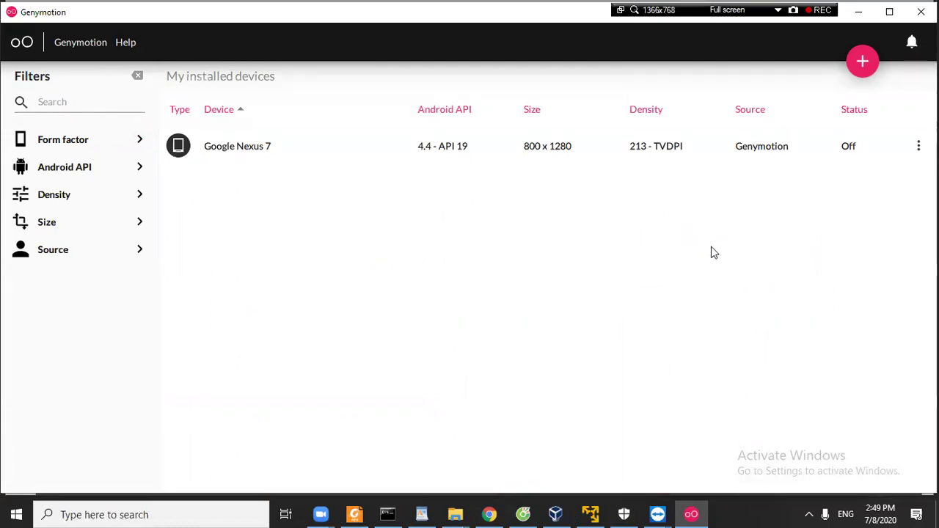
Select the Google Nexus 7 device row and open its three-dot actions menu.
left_click(268, 148)
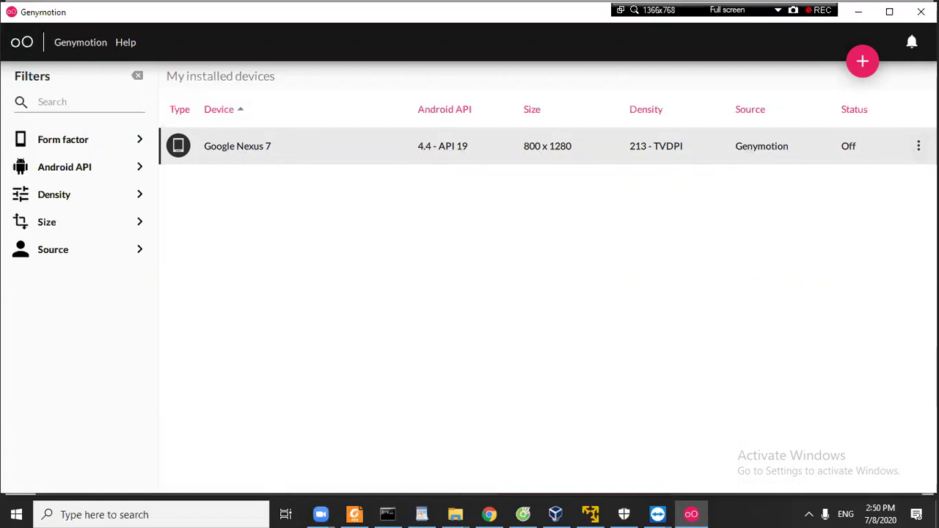
left_click(919, 146)
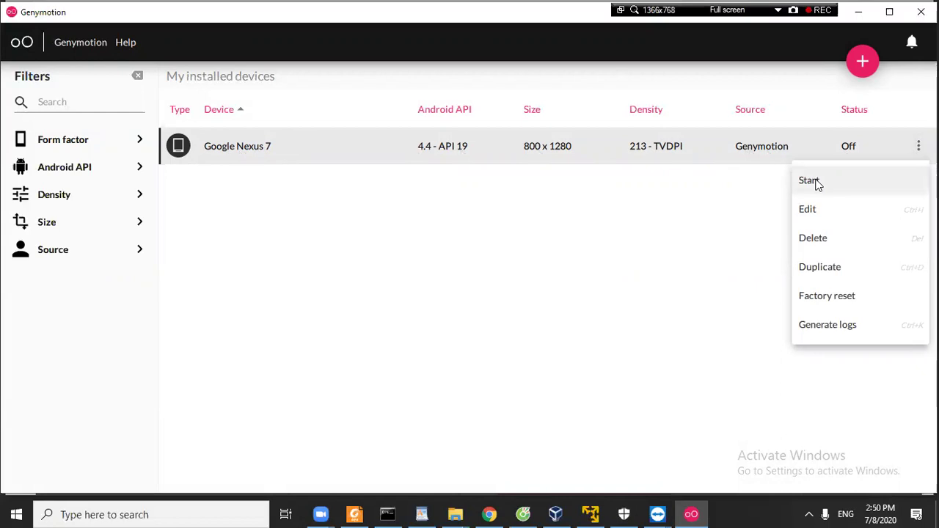
Start the Google Nexus 7, then bring Note_3 forward and place the cursor below the link.
left_click(817, 184)
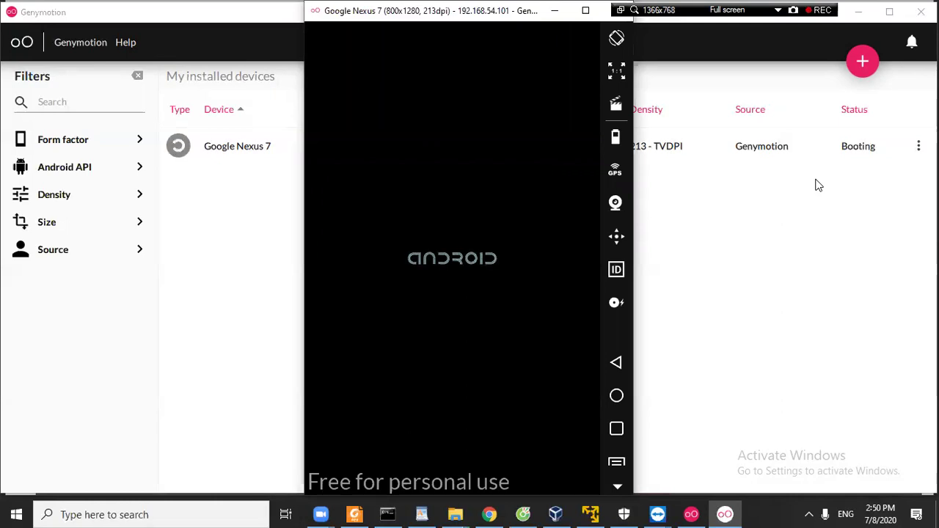
left_click(808, 511)
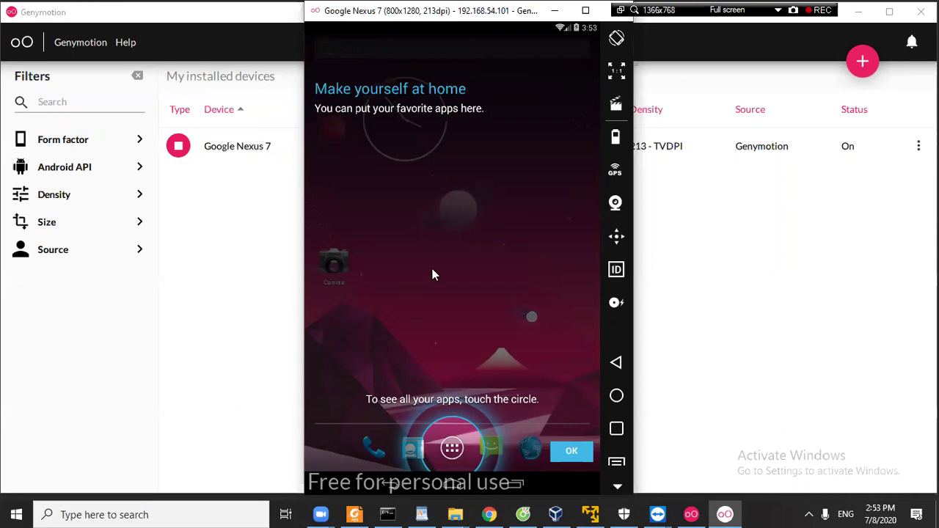
left_click(422, 515)
left_click(461, 281)
Type 'Sau khi cài xong Genymotion và tao Mobile ta cài CH Play', then open the emulator's app list.
type("Sau")
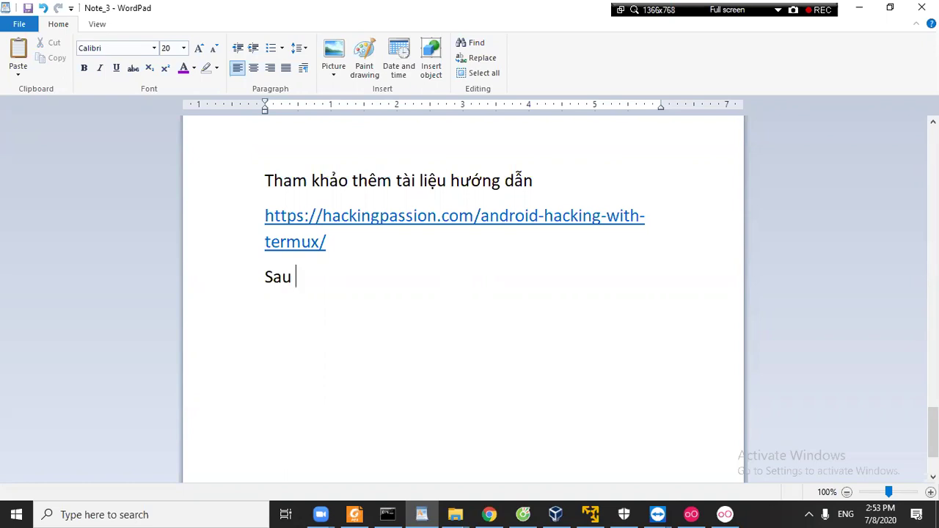
type("khi cài xong G")
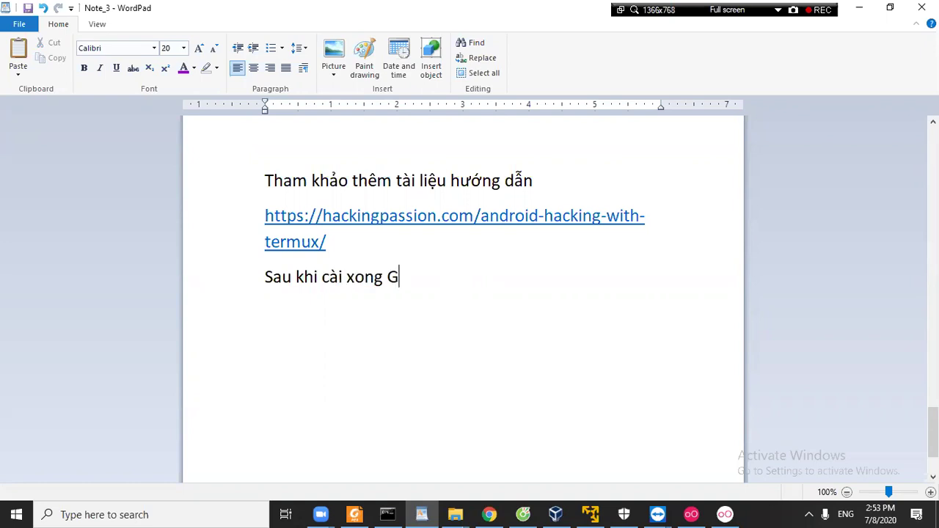
type("enymotion và")
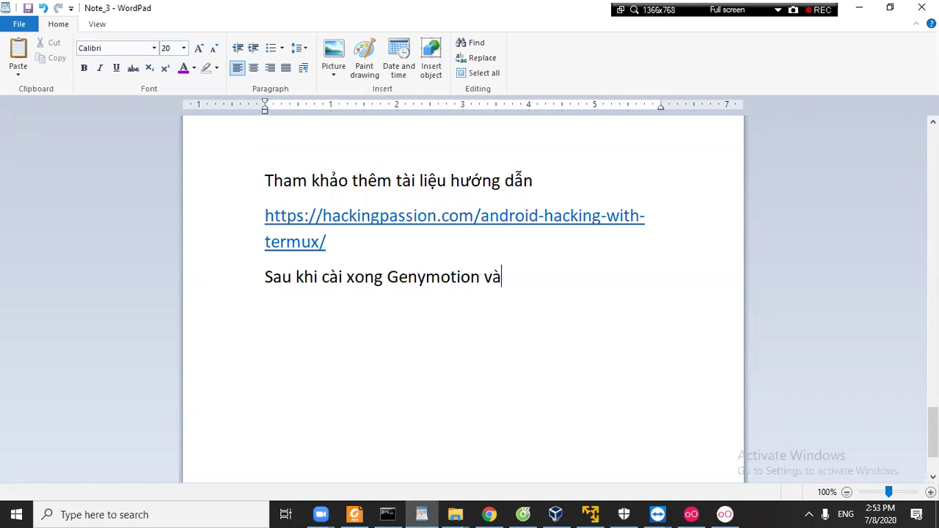
type(" tao Mobile ")
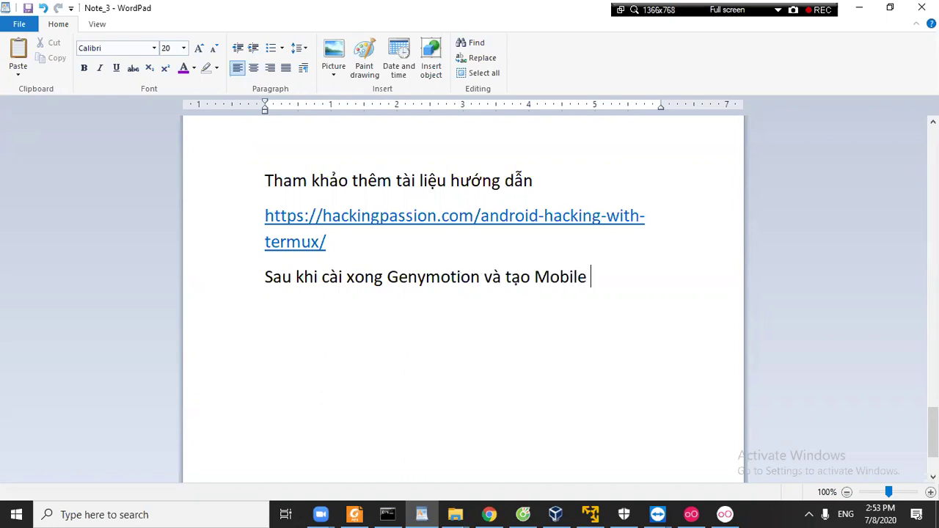
type("ta cài CH Play")
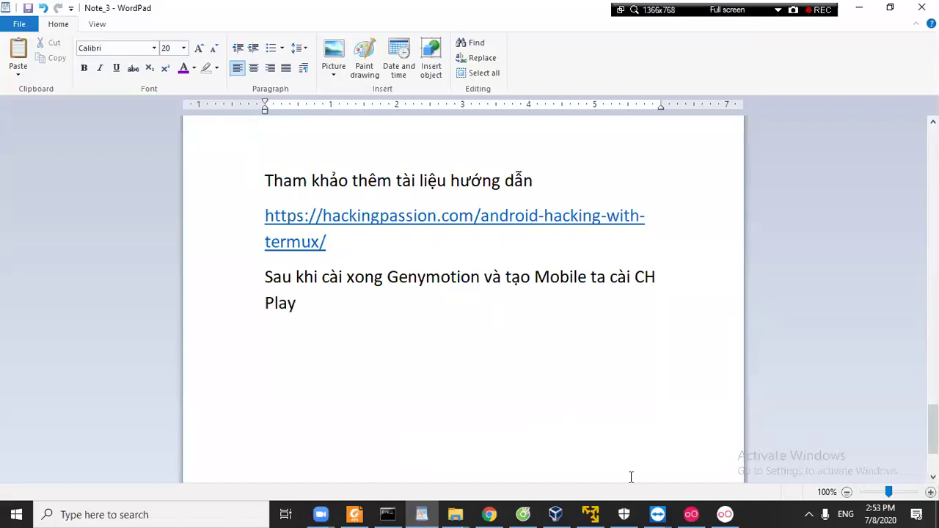
left_click(725, 514)
left_click(452, 449)
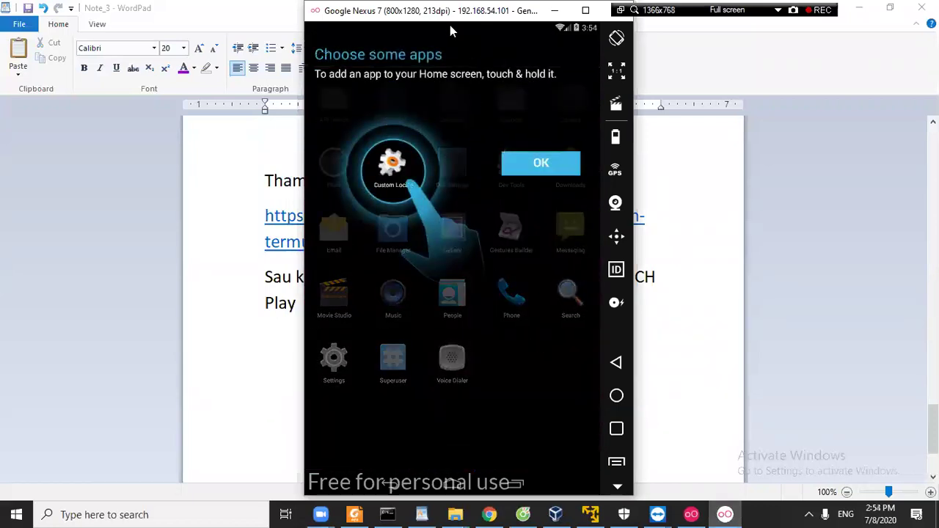
Move the emulator window left and open the device's extra options menu.
left_click_drag(443, 16, 358, 17)
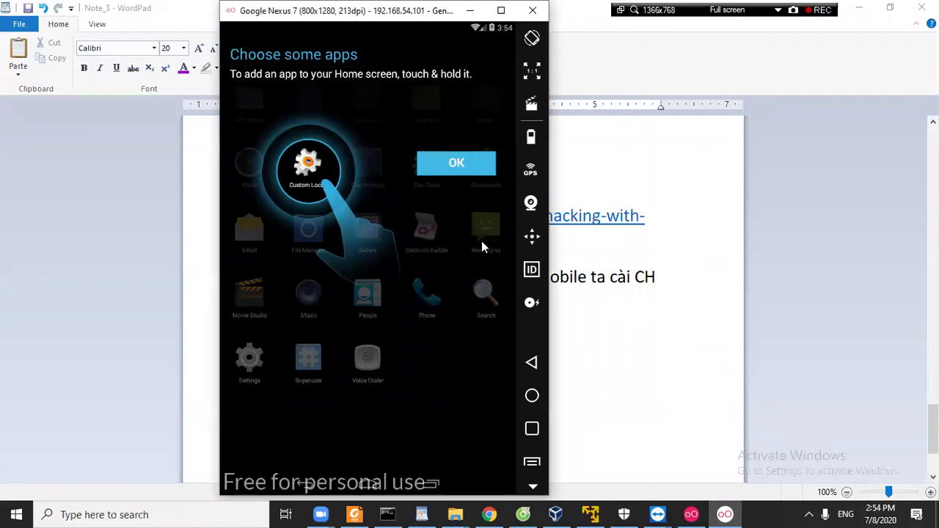
left_click(534, 479)
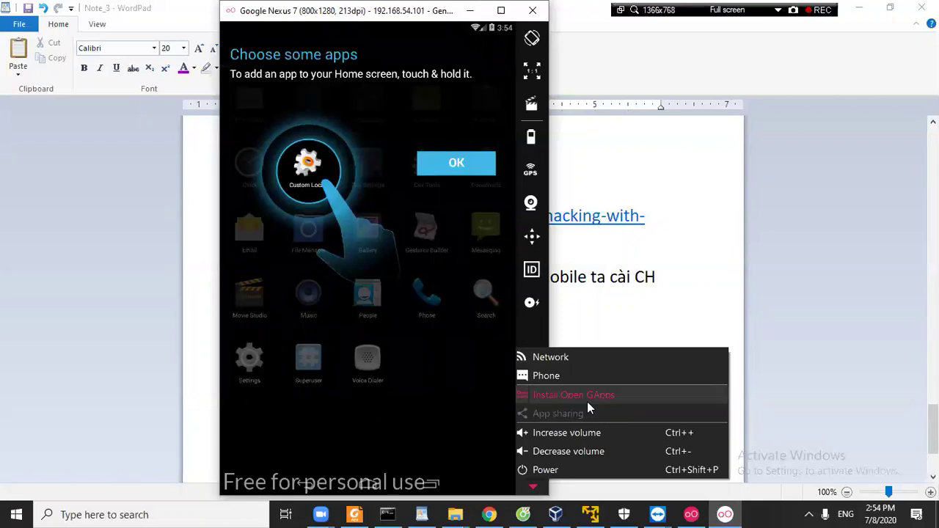
Choose Install Open GApps, accept its licence to start the download, and return to WordPad.
left_click(587, 398)
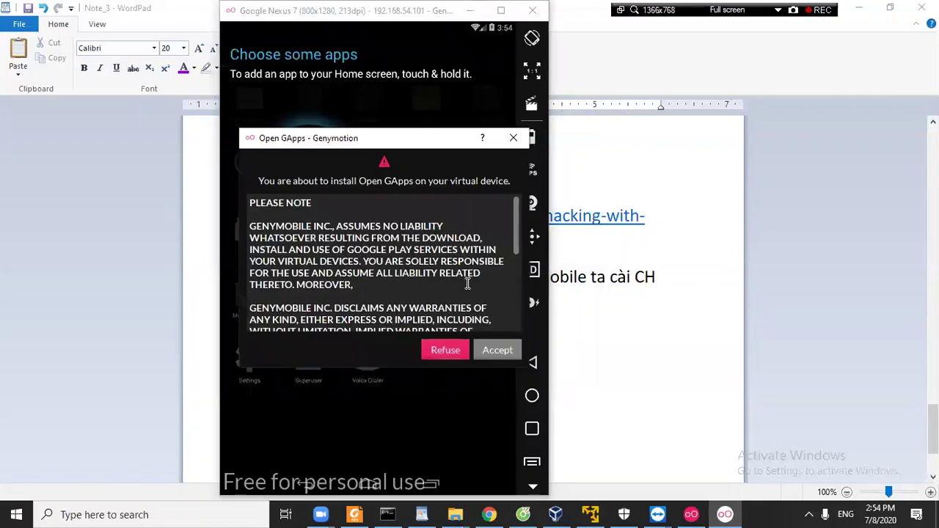
left_click_drag(516, 243, 504, 315)
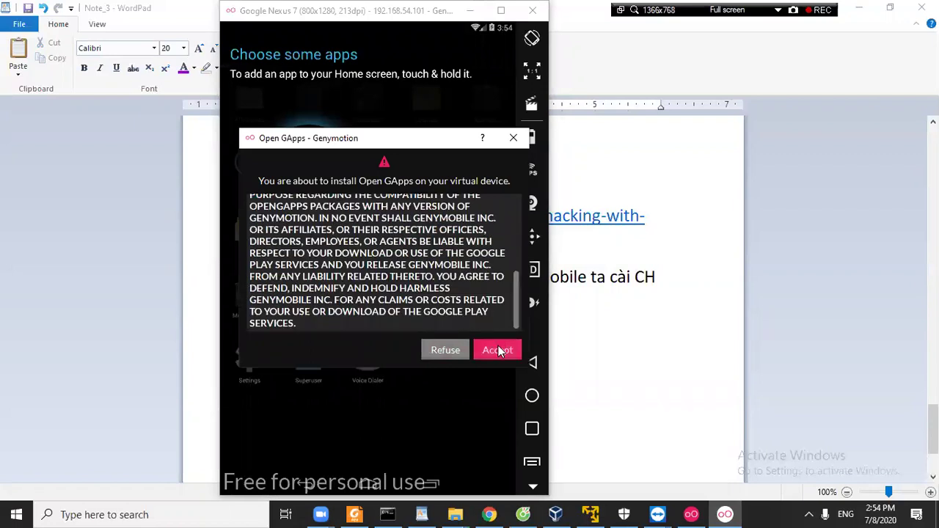
left_click(498, 350)
left_click(421, 514)
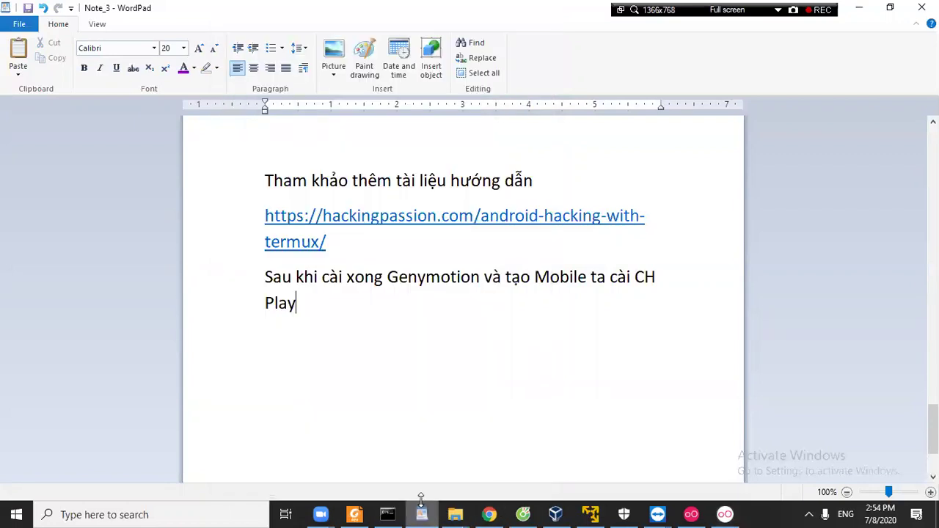
Append ', chọn nút mũi tên và click Install Open GApps' and colour 'Install Open GApps' purple.
type(", chọ")
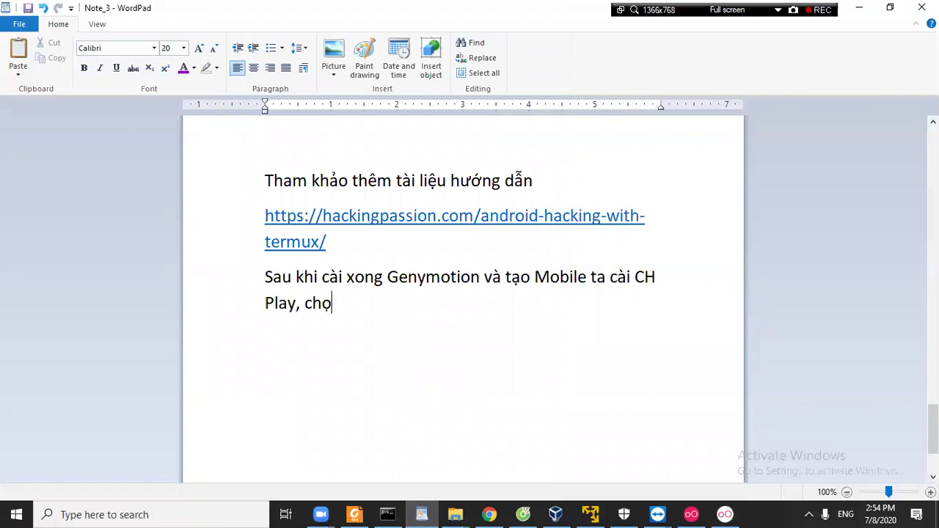
type("n nút mũi tê")
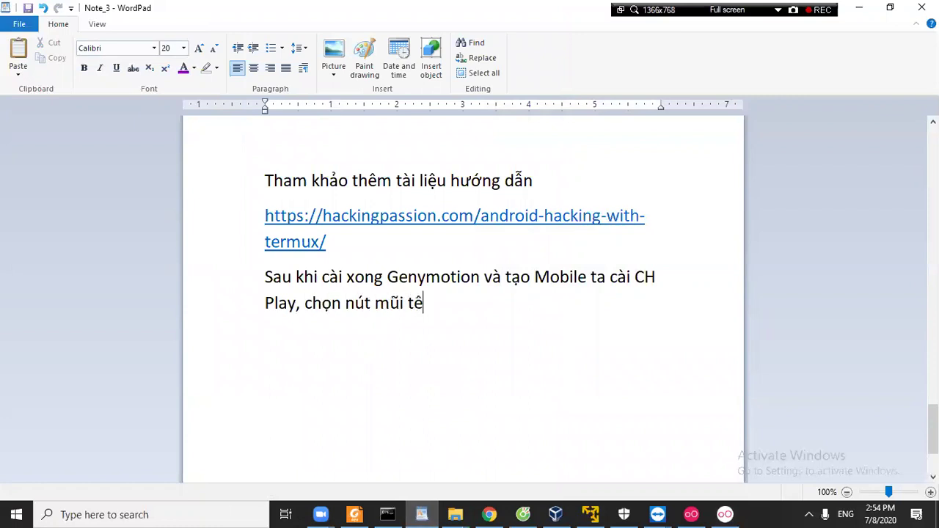
type("n và click ")
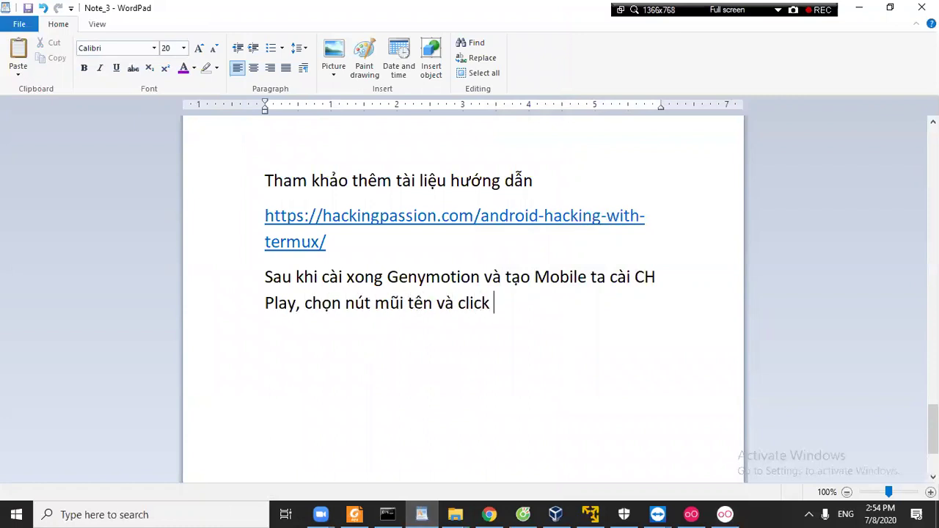
type("Install Ope")
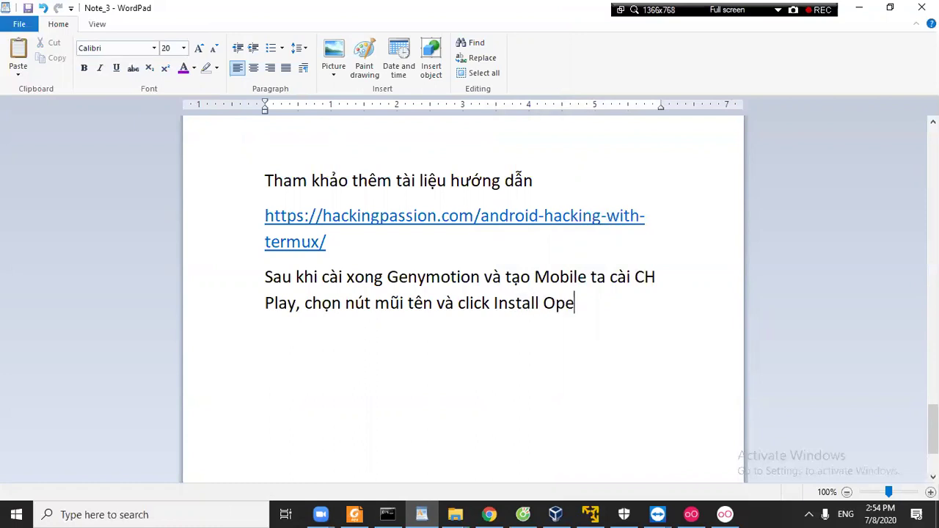
type("n GApps")
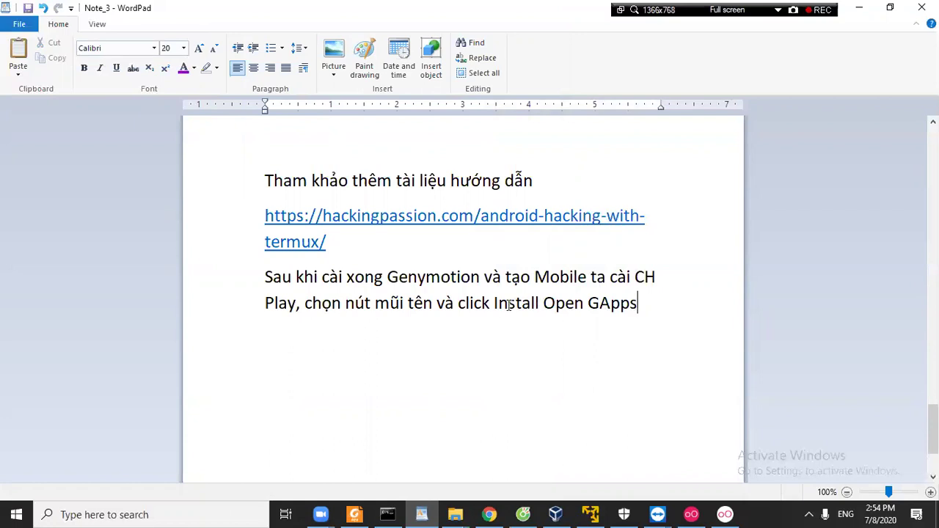
left_click_drag(494, 303, 637, 304)
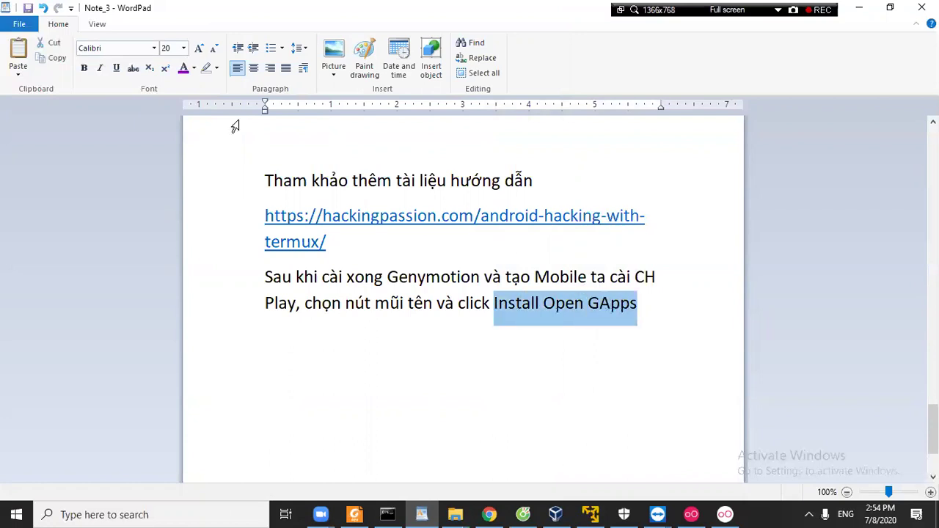
left_click(183, 68)
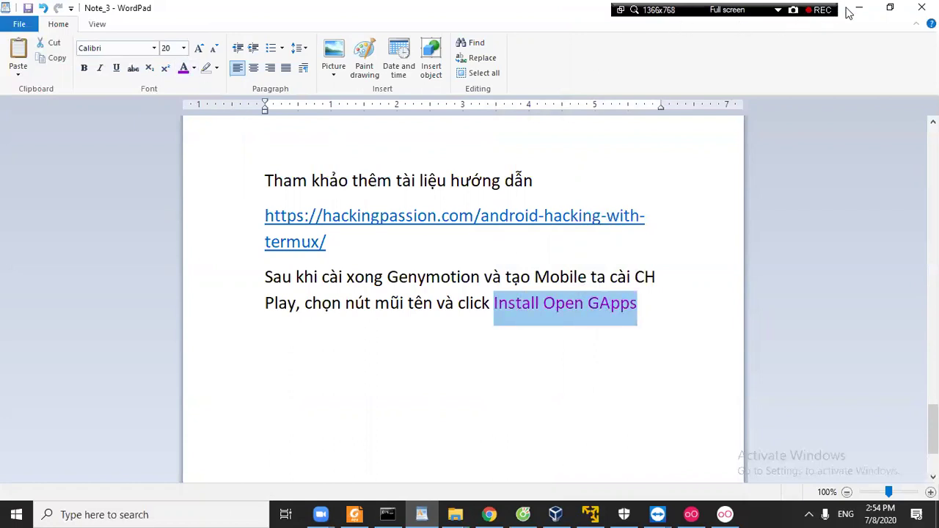
left_click(858, 9)
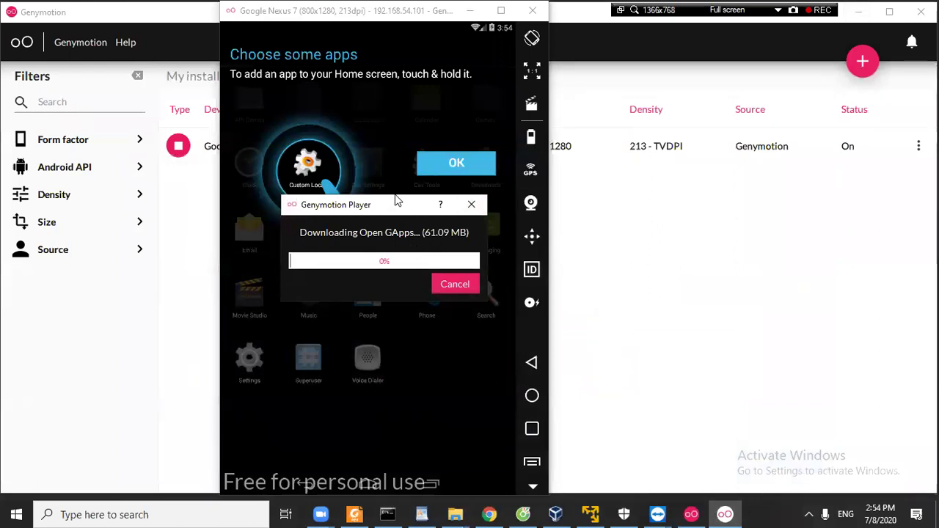
Wait for Open GApps to download and install, then restart the virtual device.
left_click_drag(402, 205, 387, 156)
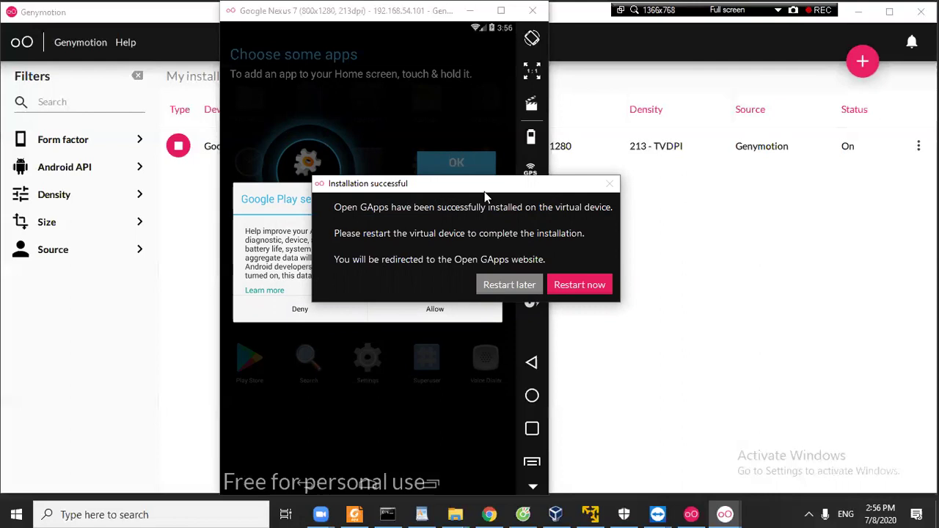
left_click(489, 220)
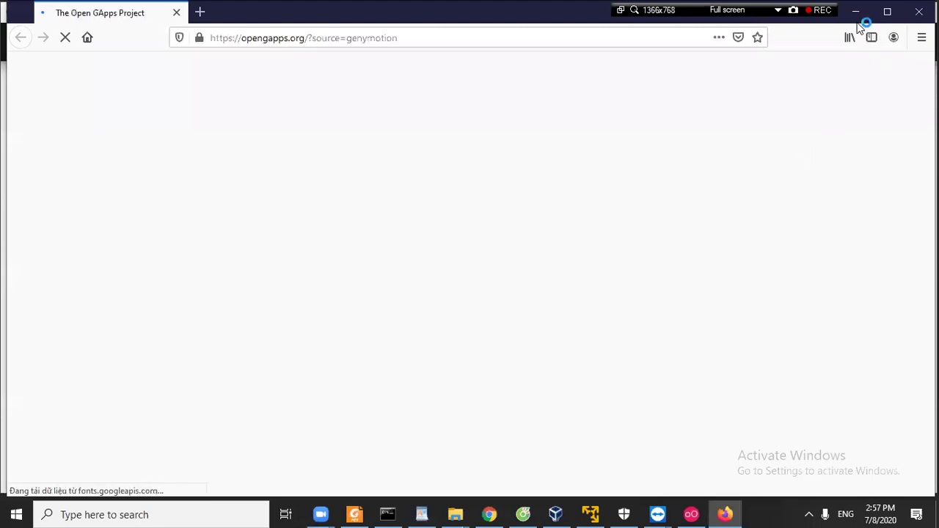
Leave the opengapps.org page in Firefox and return to Genymotion with Alt+Tab.
key("alt+Tab")
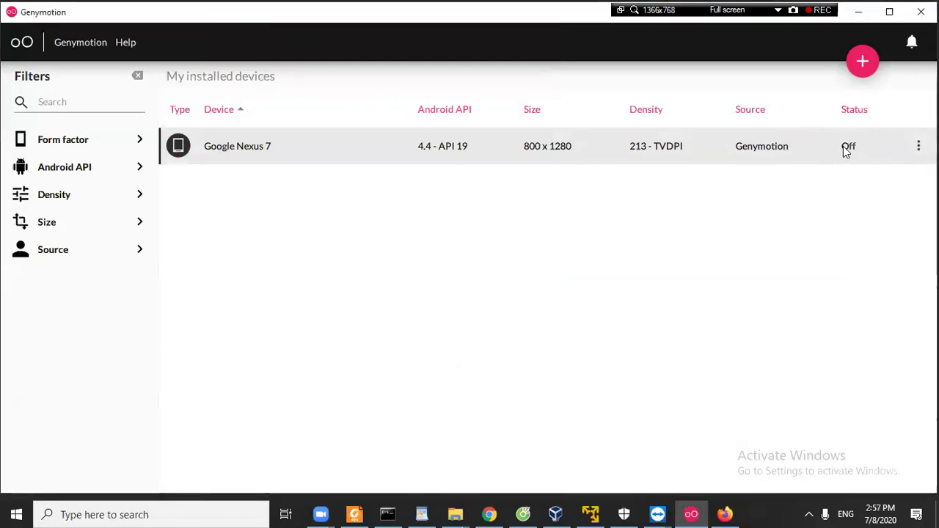
Start the Google Nexus 7 again and minimize the Genymotion device list.
left_click(917, 145)
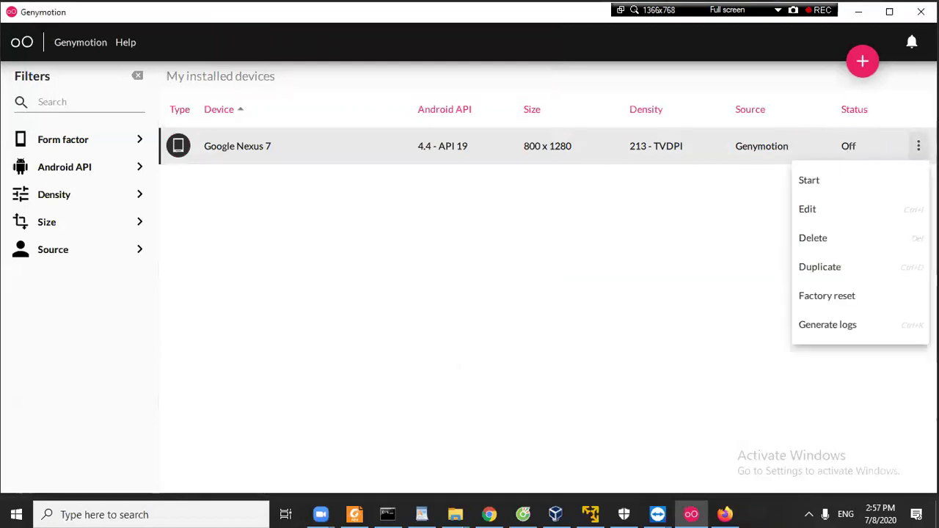
left_click(853, 183)
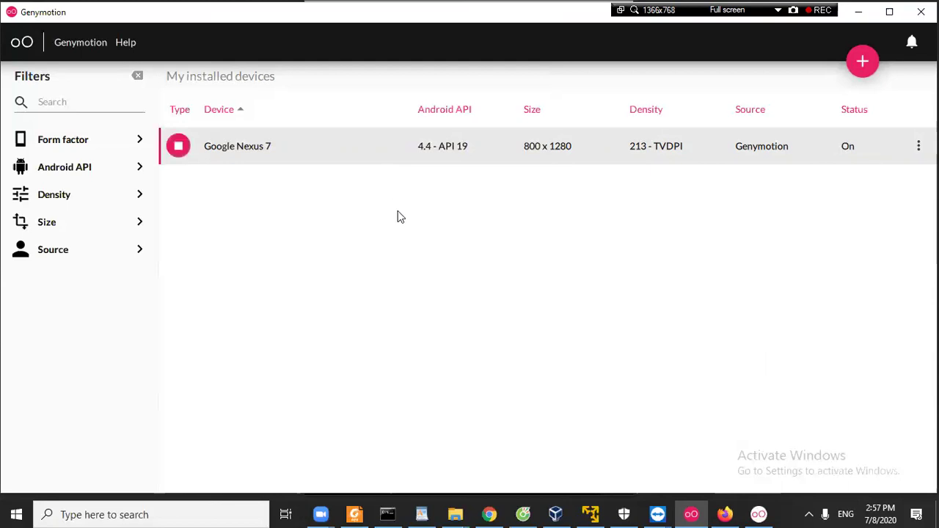
left_click(691, 513)
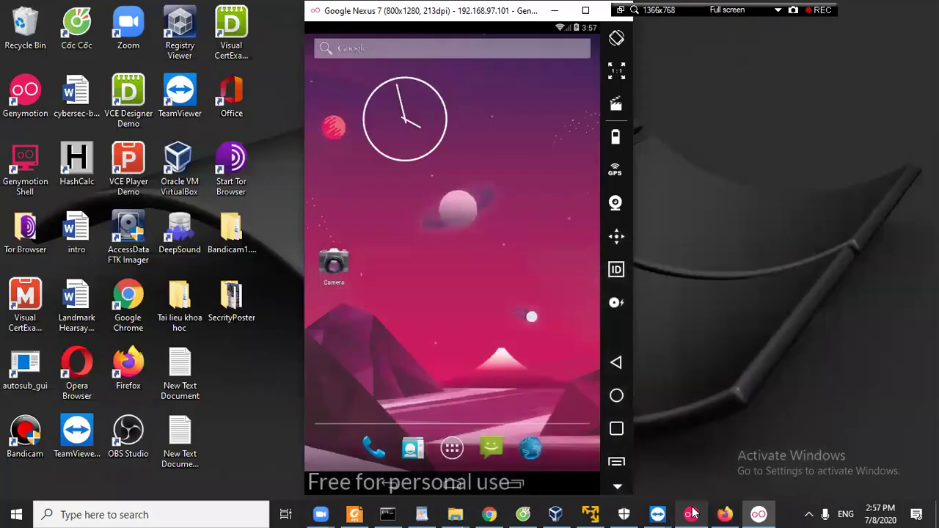
Dismiss the app-drawer tutorial, launch the Play Store and sign in with an existing Google account.
left_click_drag(482, 13, 407, 14)
left_click(378, 447)
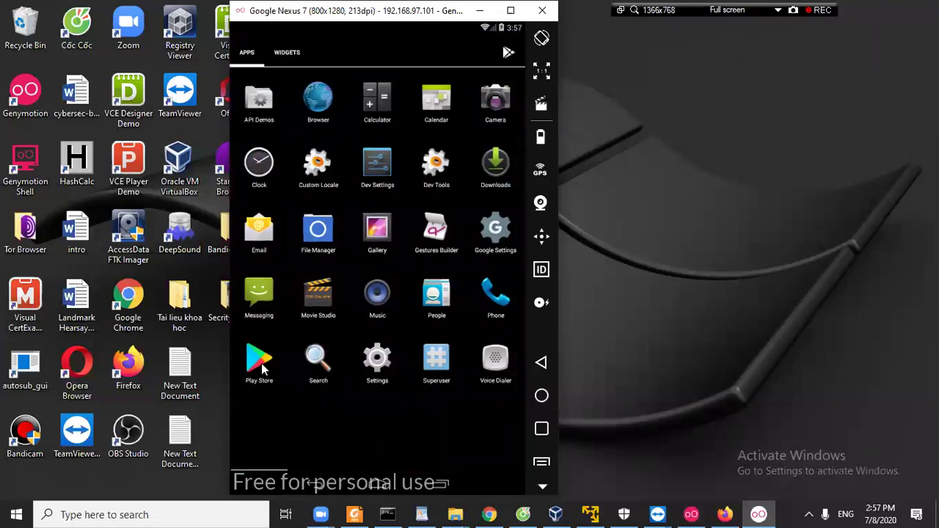
left_click(454, 163)
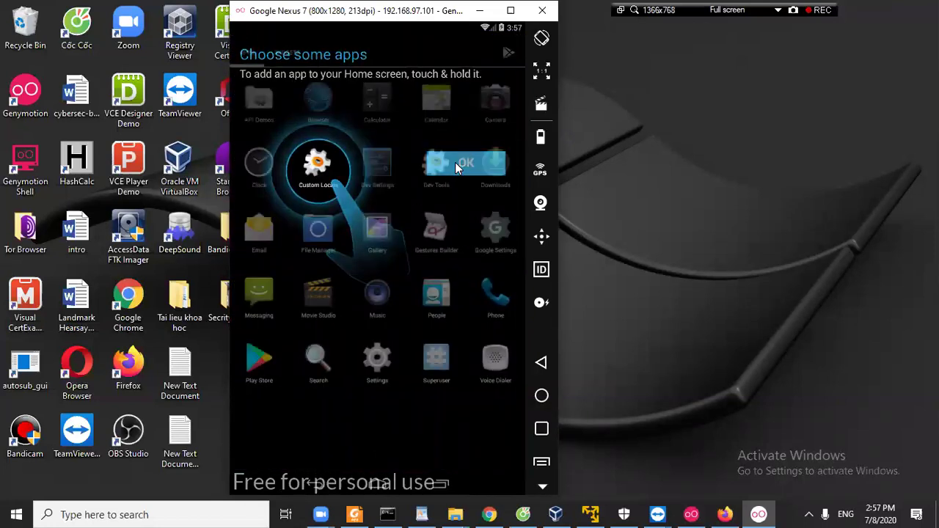
left_click(263, 360)
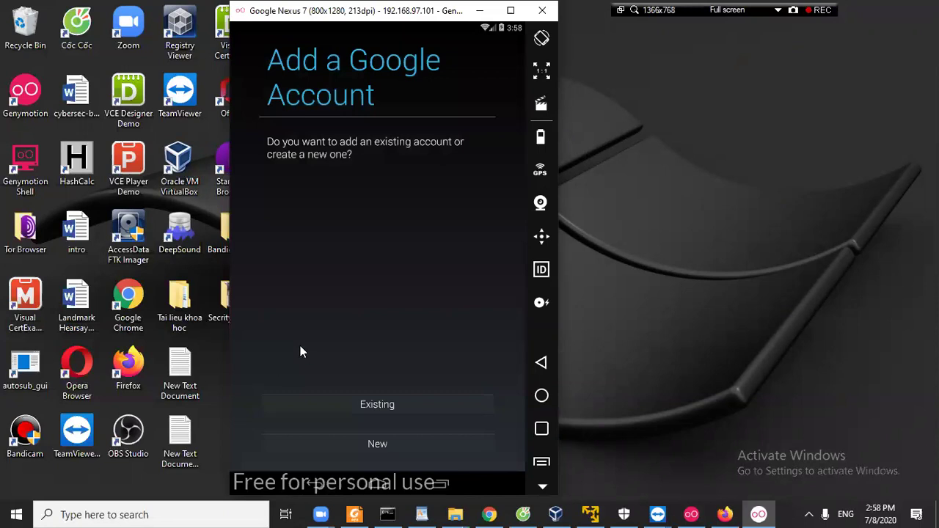
left_click(378, 405)
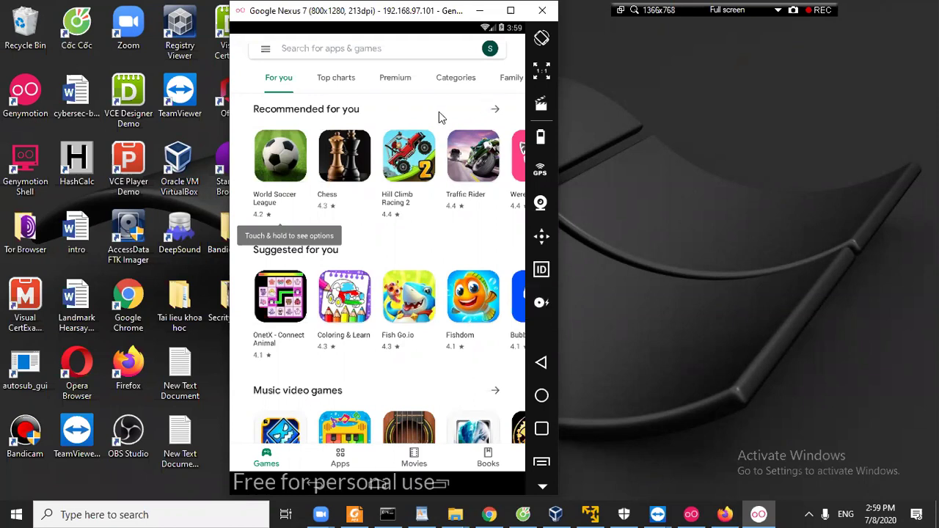
Search the Play Store for termux and scroll through the results.
left_click(337, 53)
type("te")
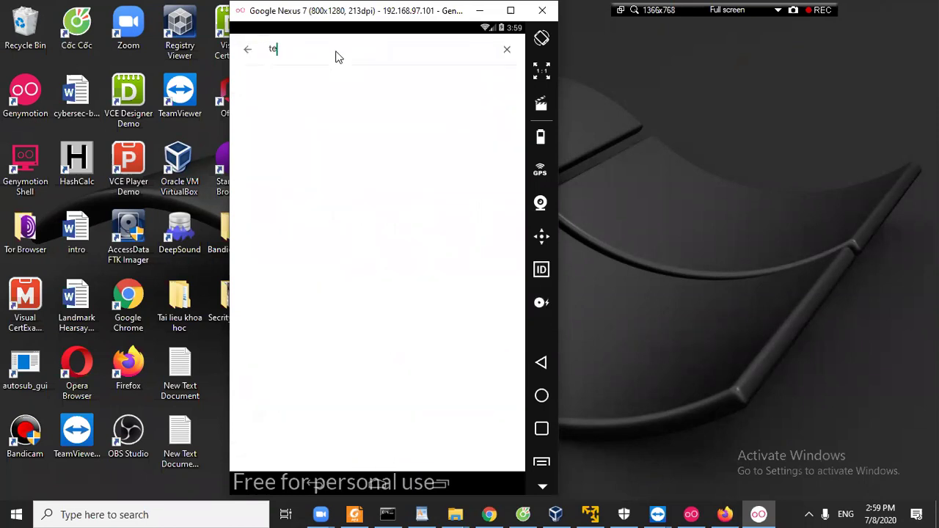
type("rmux")
left_click(286, 86)
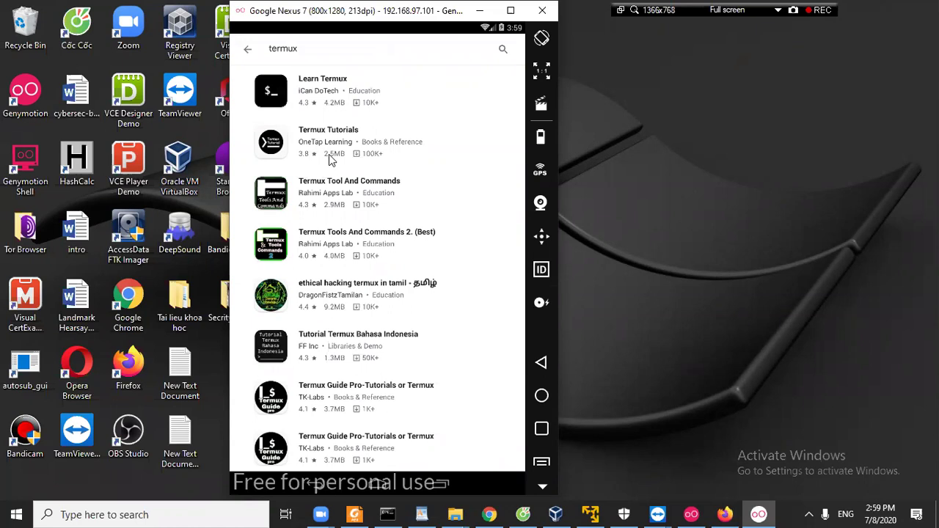
scroll(328, 154, "down", 2)
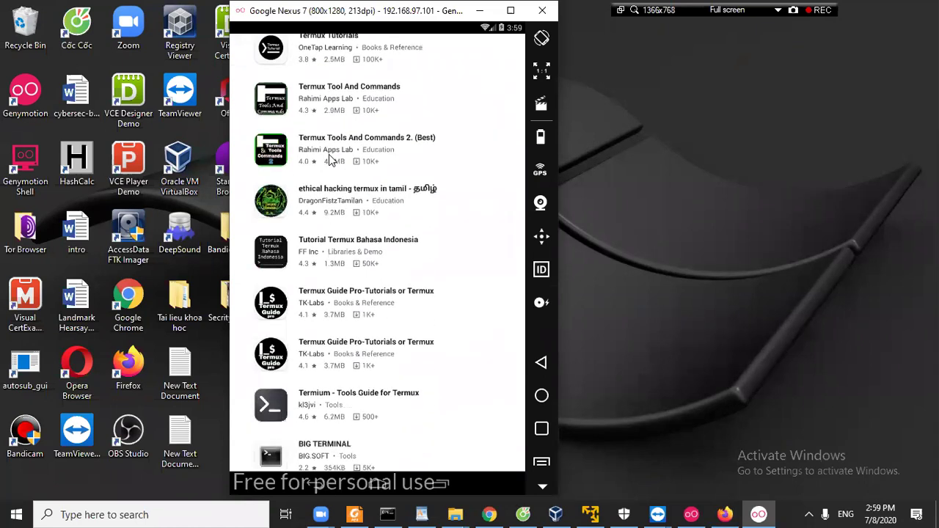
scroll(329, 159, "down", 1)
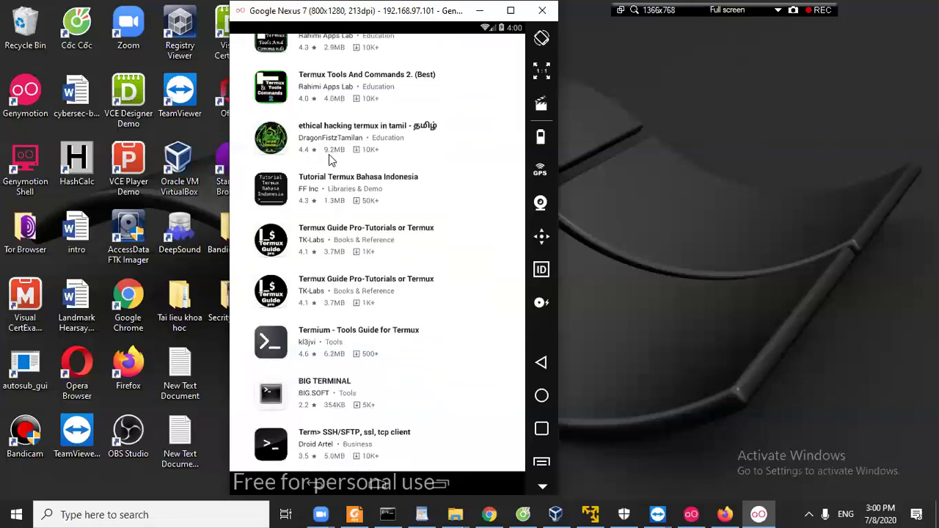
scroll(329, 156, "down", 1)
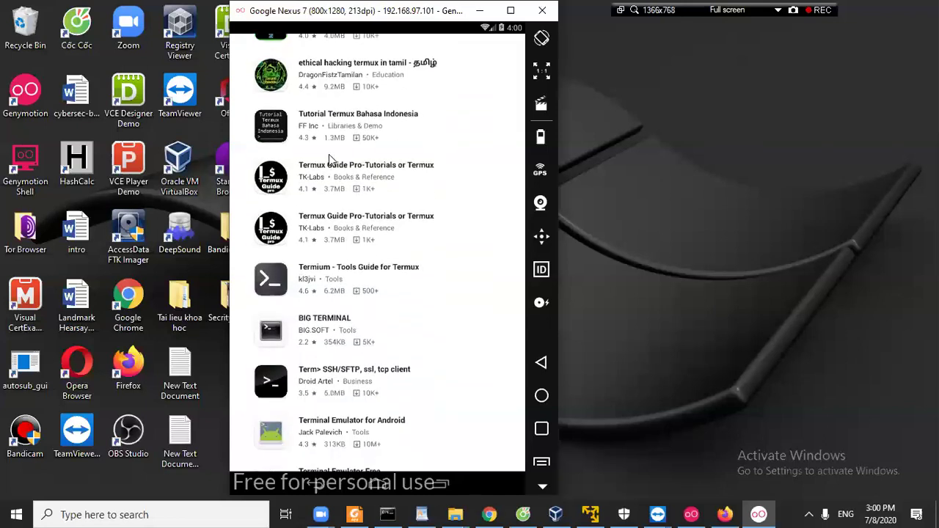
scroll(328, 160, "up", 1)
scroll(328, 154, "up", 3)
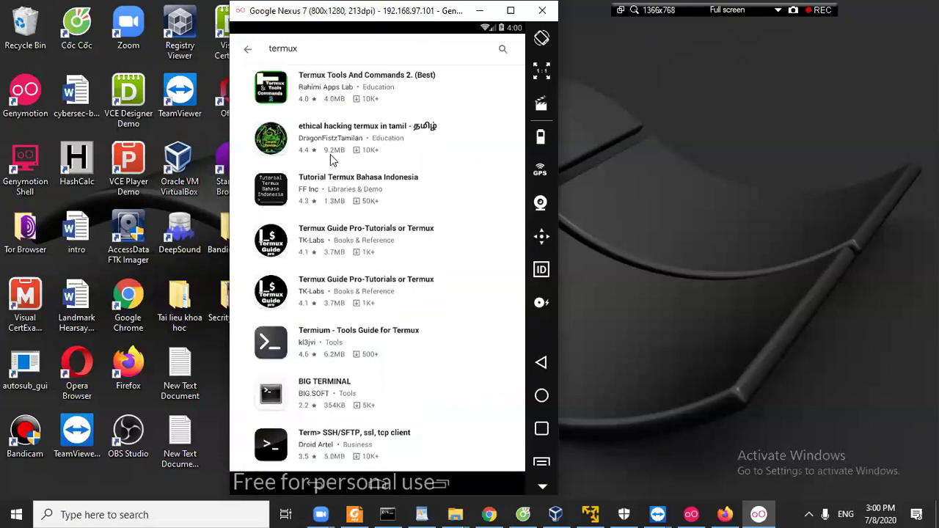
scroll(330, 153, "up", 2)
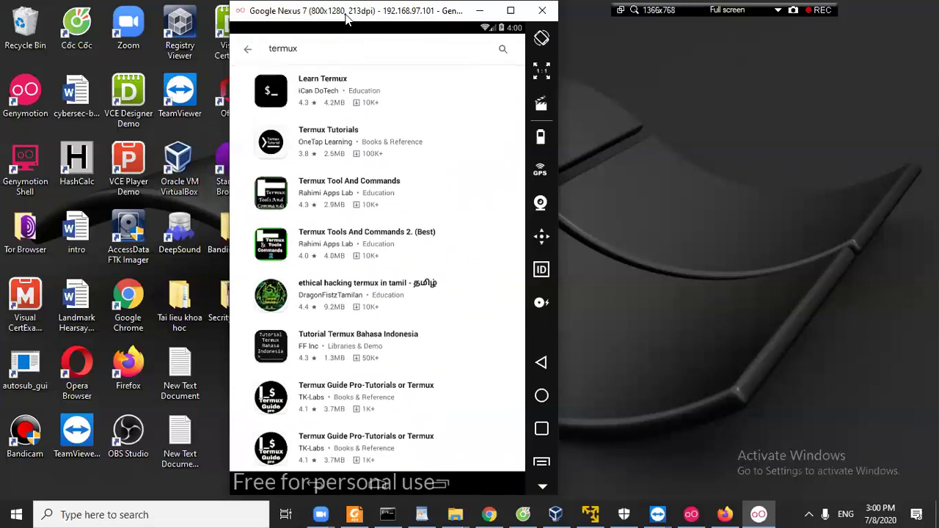
Recenter the emulator, rerun the termux search and browse further down the terminal app results.
left_click_drag(347, 19, 527, 40)
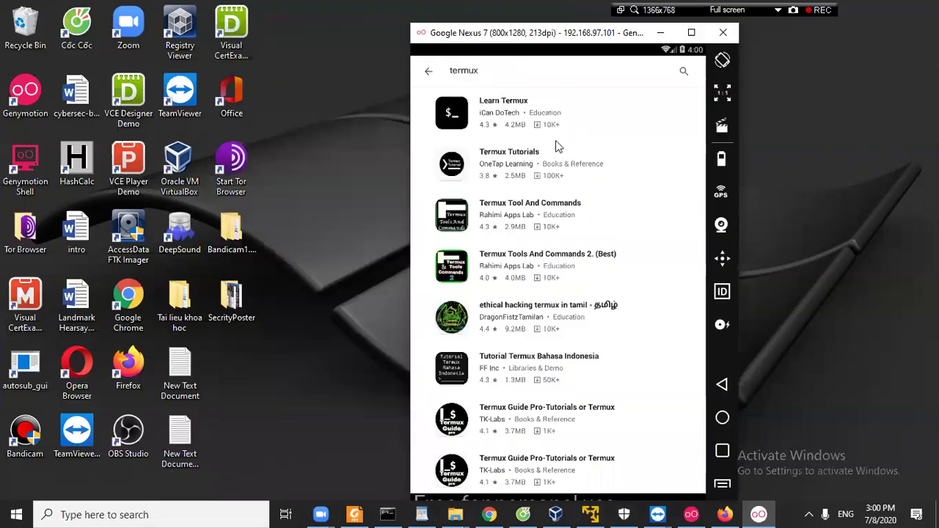
left_click(683, 74)
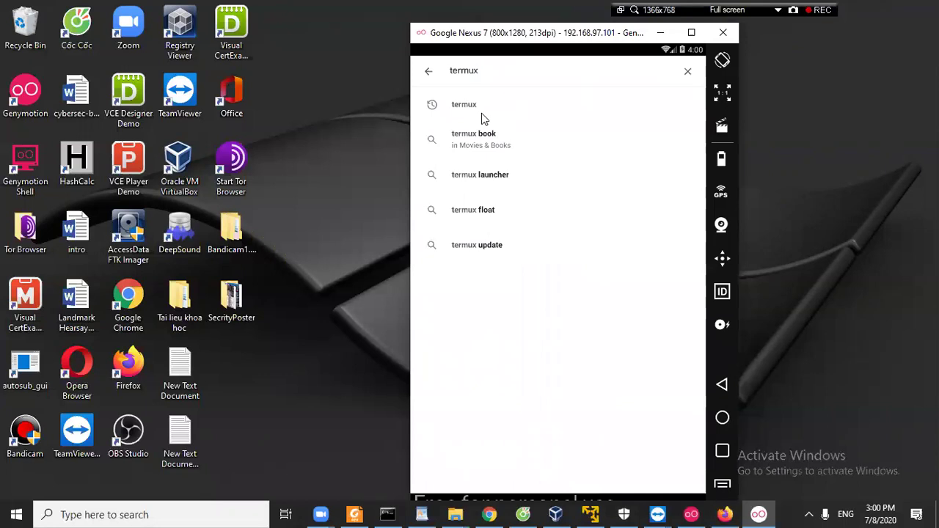
left_click(478, 110)
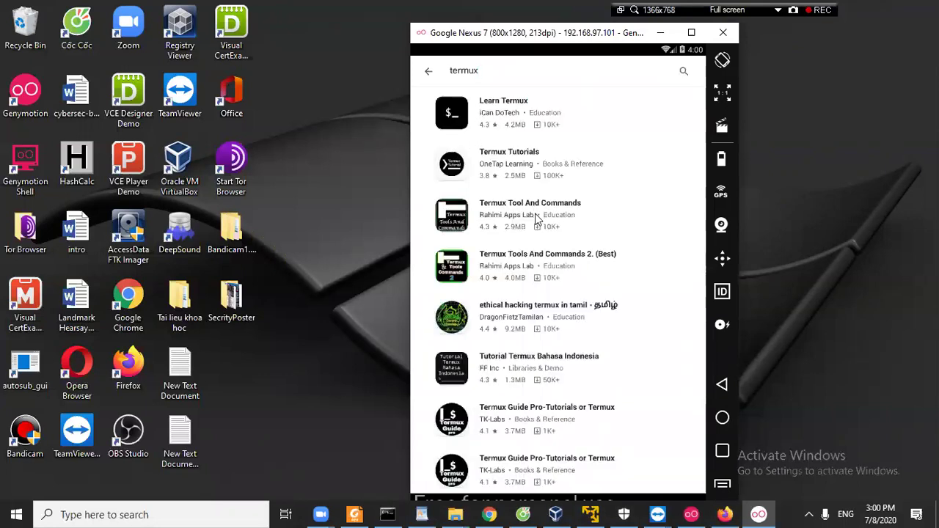
scroll(535, 217, "down", 1)
scroll(536, 218, "down", 1)
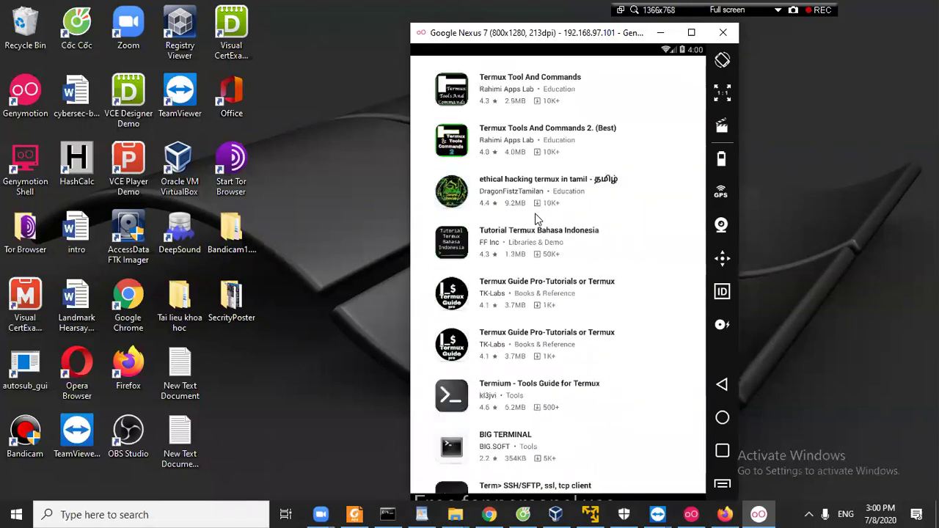
scroll(535, 218, "down", 1)
scroll(536, 217, "down", 1)
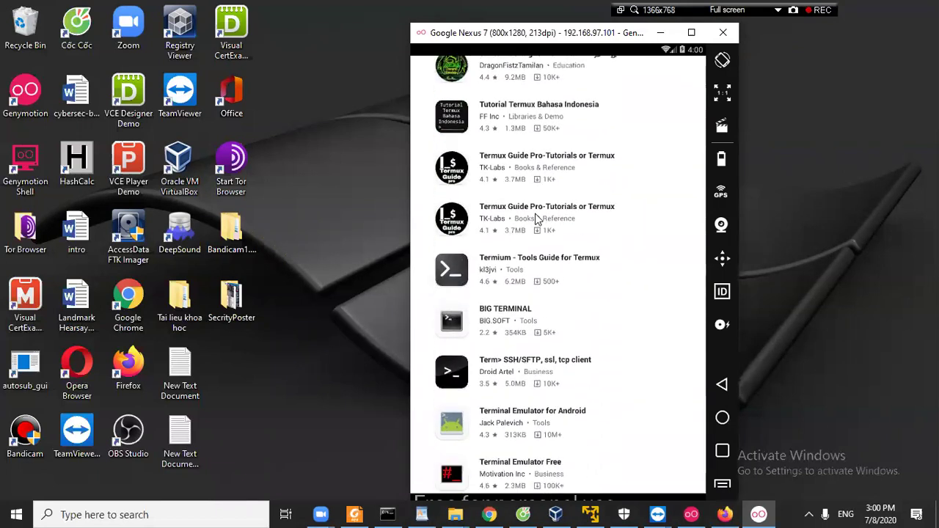
scroll(535, 218, "down", 3)
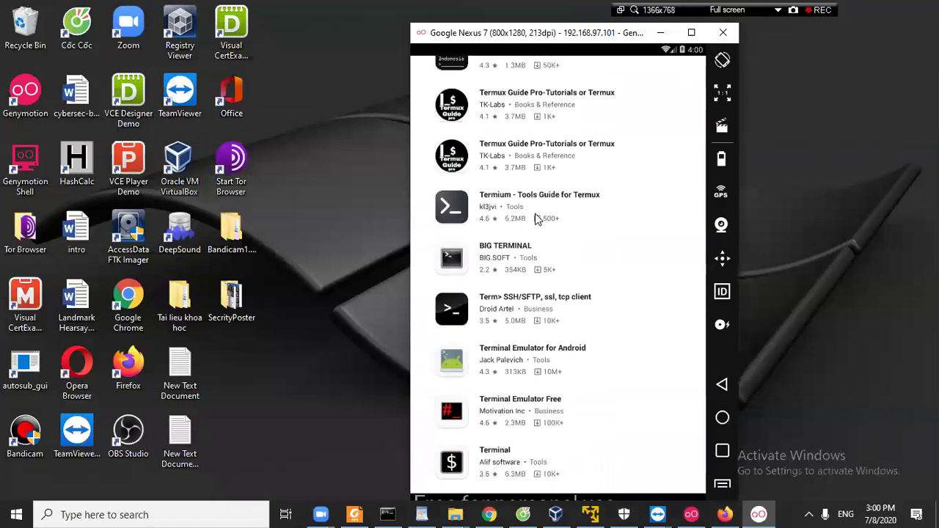
scroll(519, 300, "down", 1)
scroll(518, 300, "down", 2)
scroll(521, 299, "down", 4)
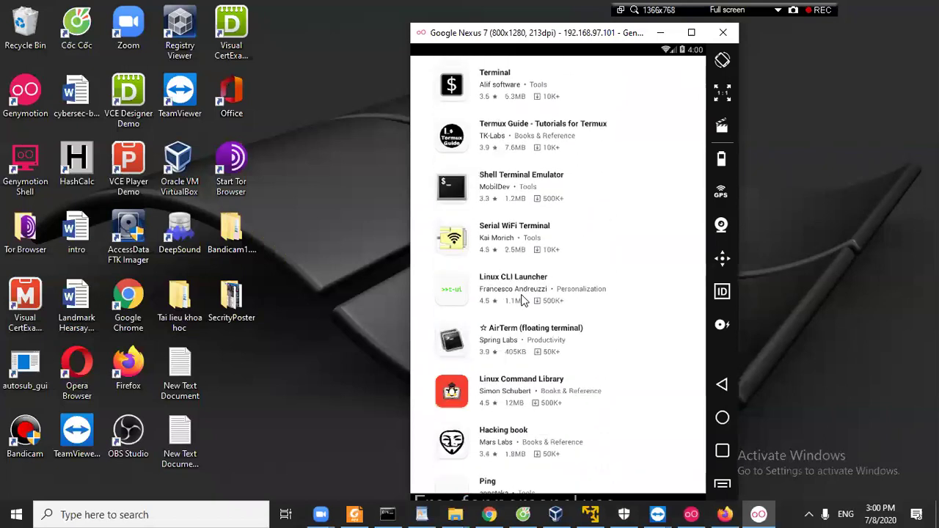
scroll(522, 298, "down", 2)
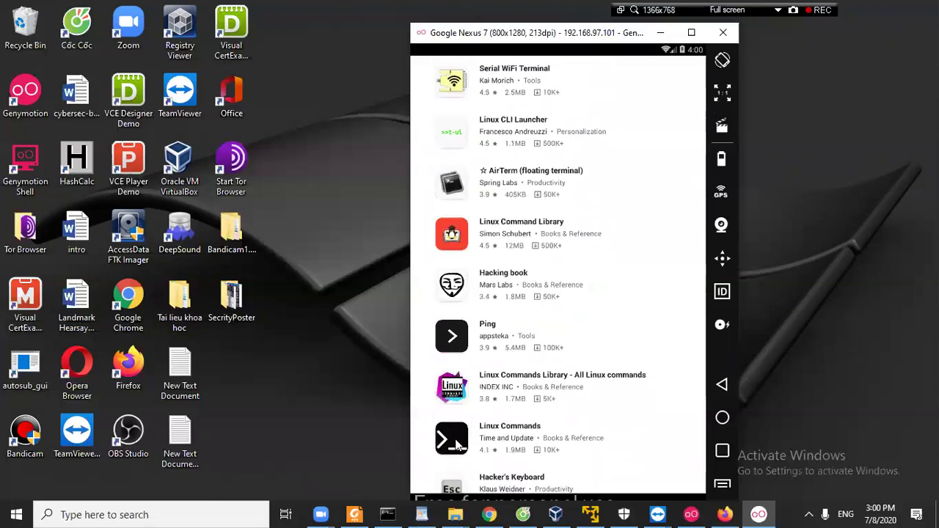
mouse_move(490, 513)
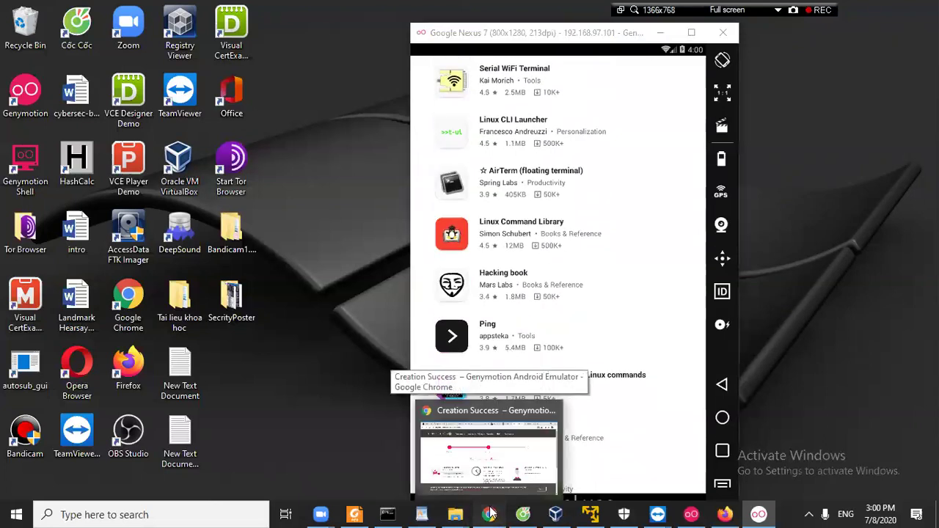
left_click(488, 449)
Google 'apppure termux' and open the APKPure Termux result in a new tab.
left_click(492, 41)
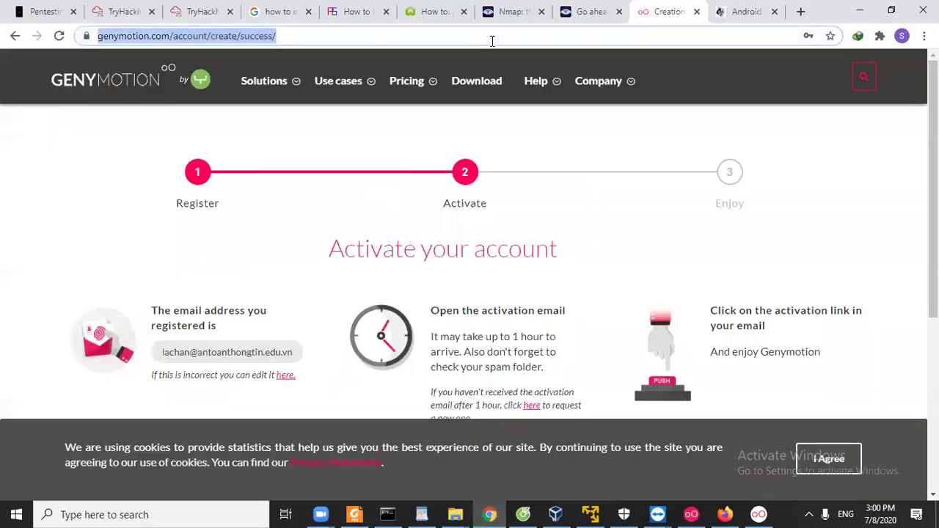
type("app")
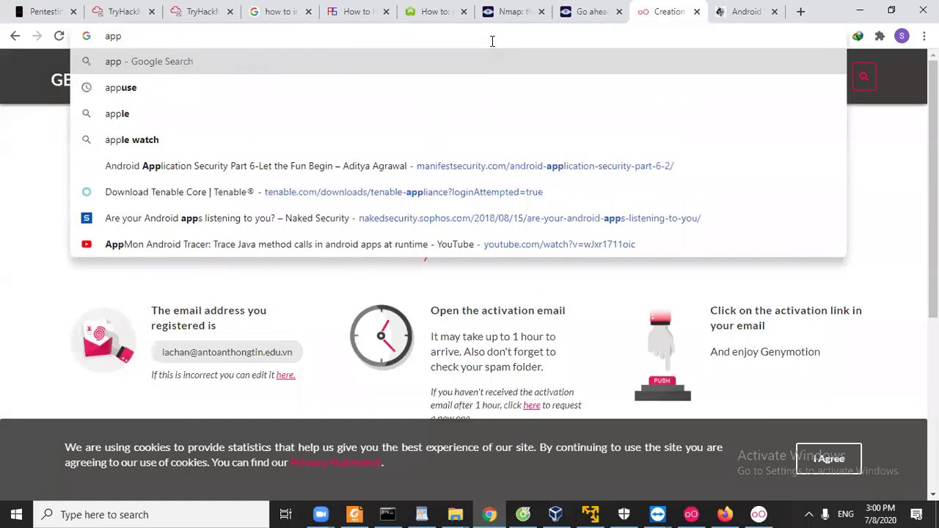
type("pure ")
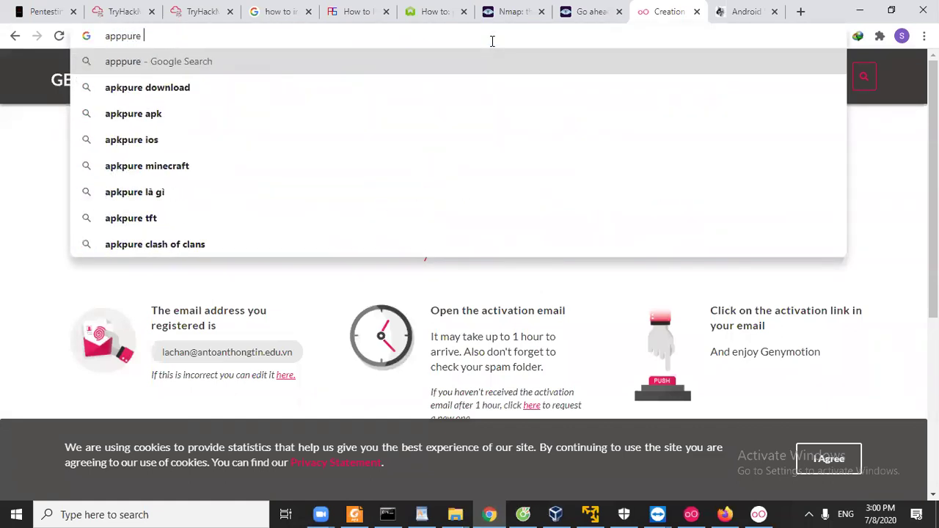
type("termux")
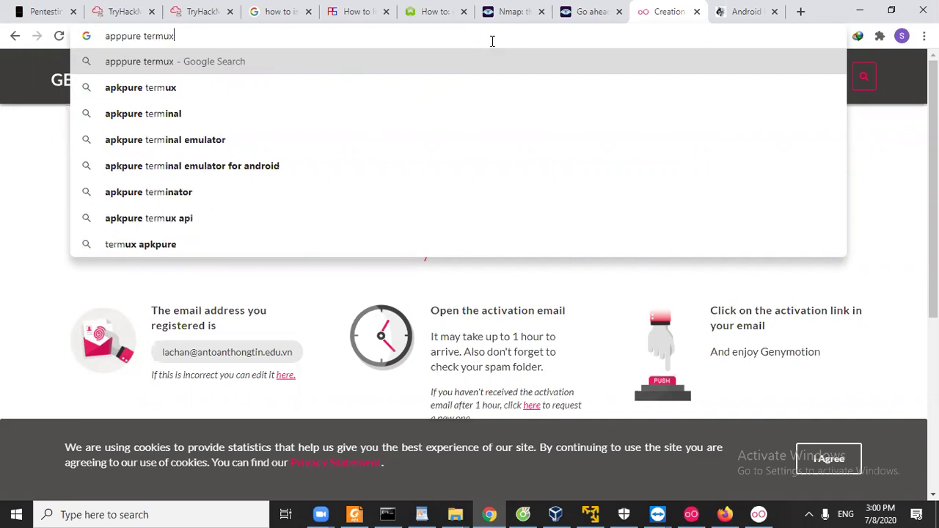
key("Return")
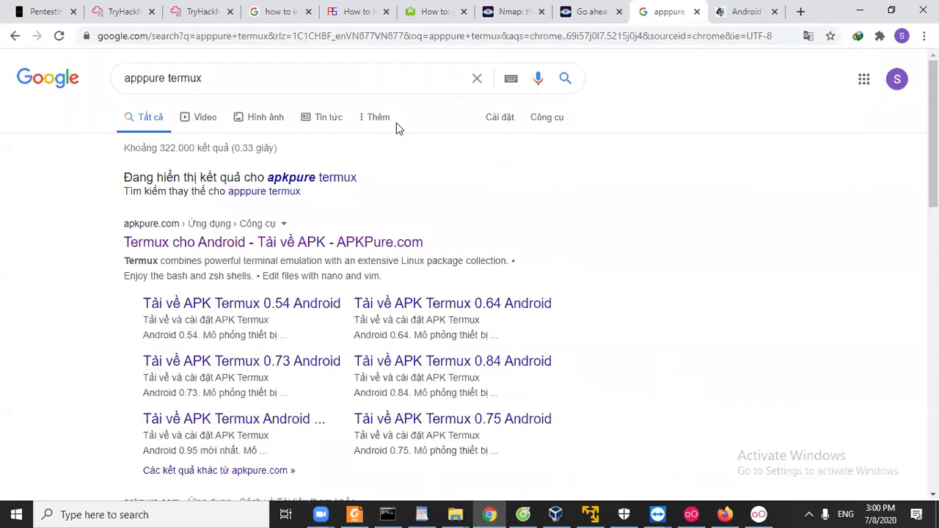
right_click(326, 242)
left_click(361, 249)
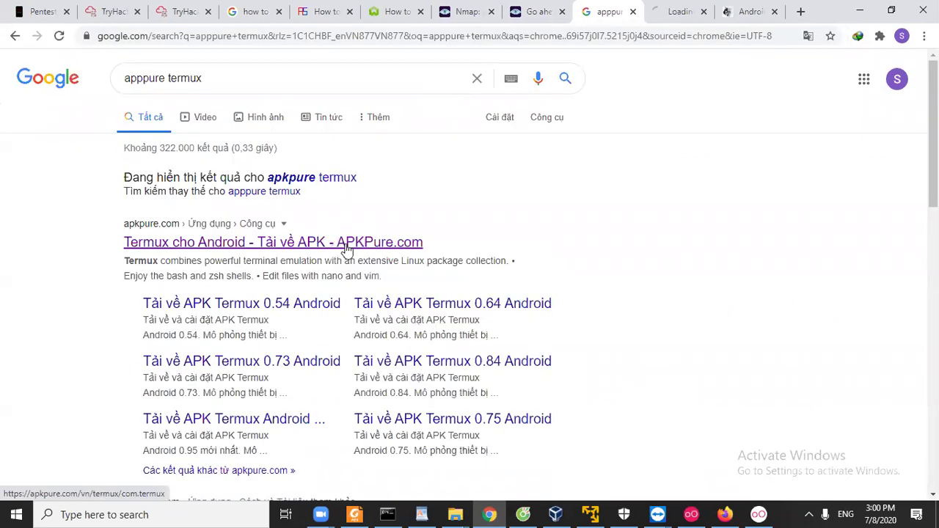
left_click(669, 18)
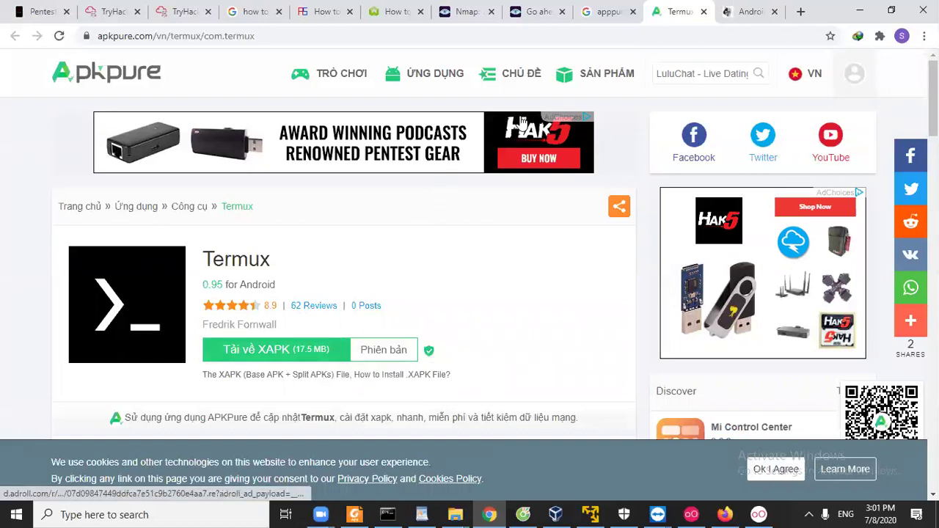
Search Google for 'download apk' and open the Evozi APK Downloader result in a new tab.
left_click(612, 11)
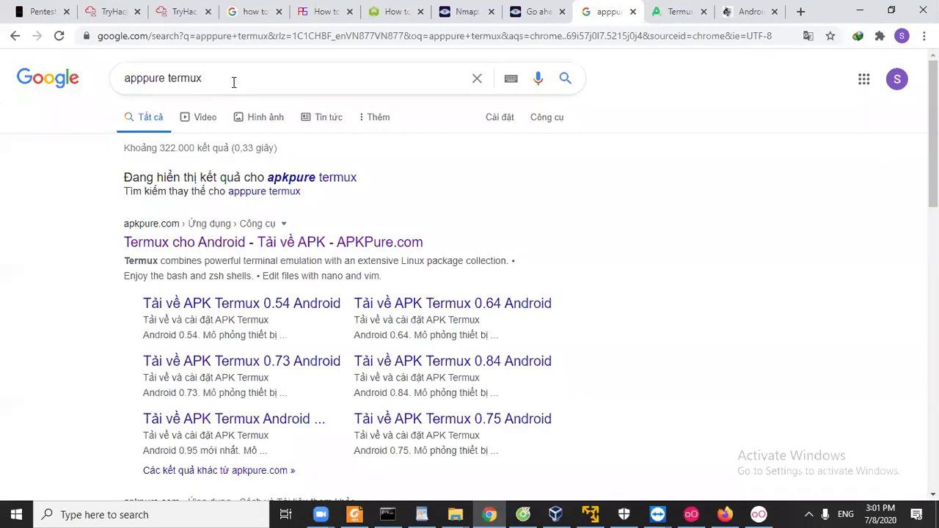
triple_click(198, 68)
type("dow")
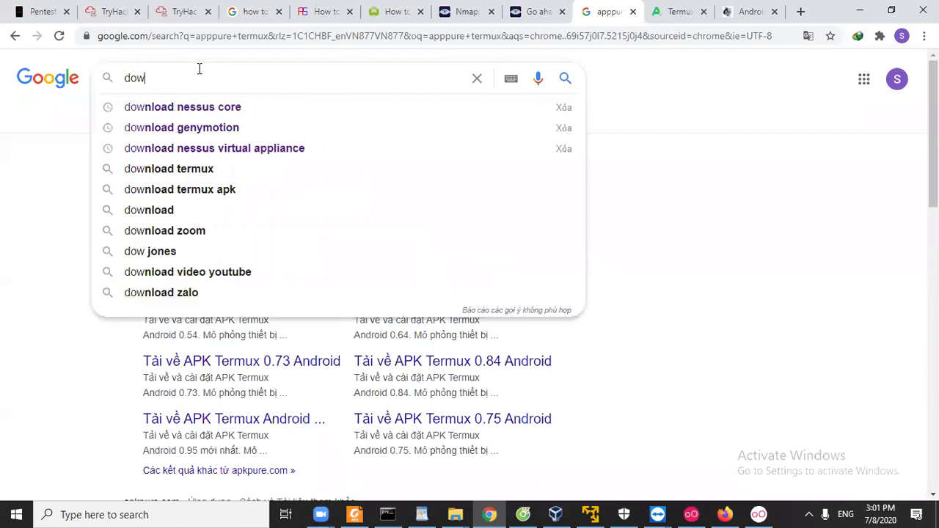
type("nload apk")
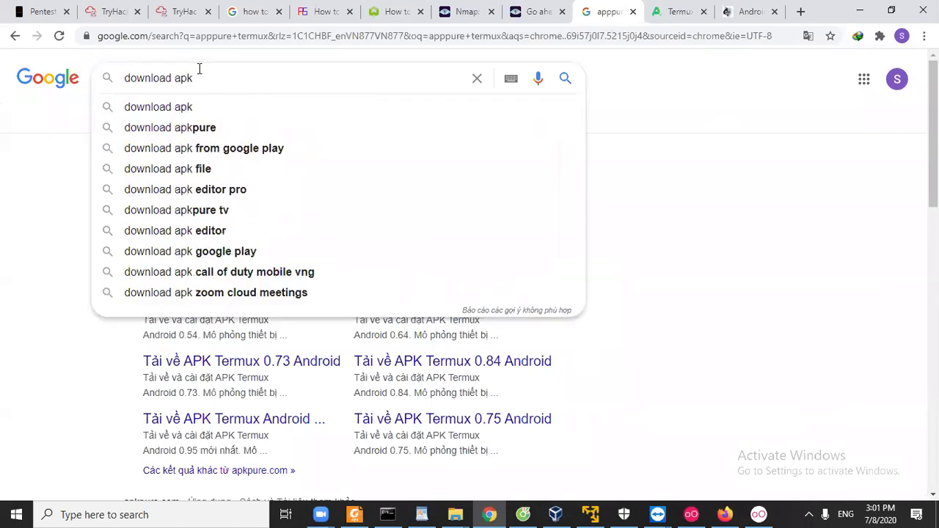
key("Return")
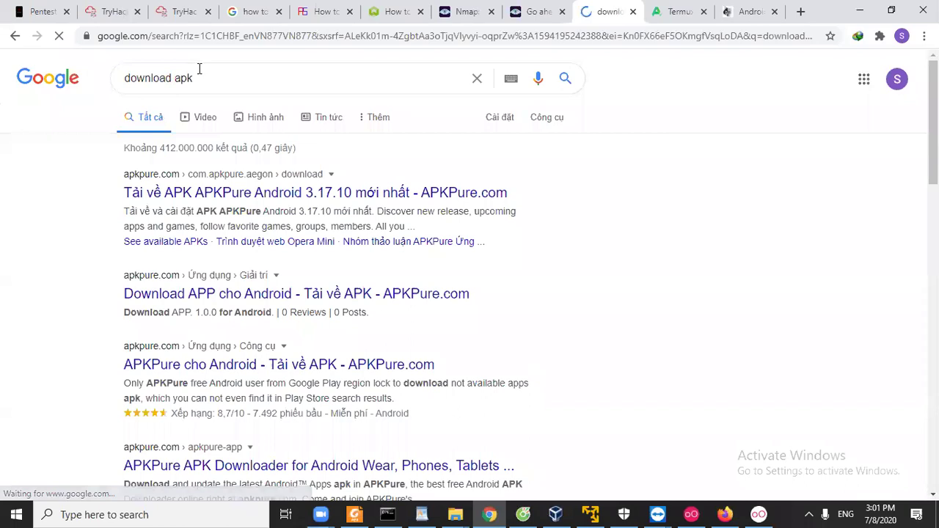
scroll(83, 232, "down", 1)
scroll(83, 232, "down", 2)
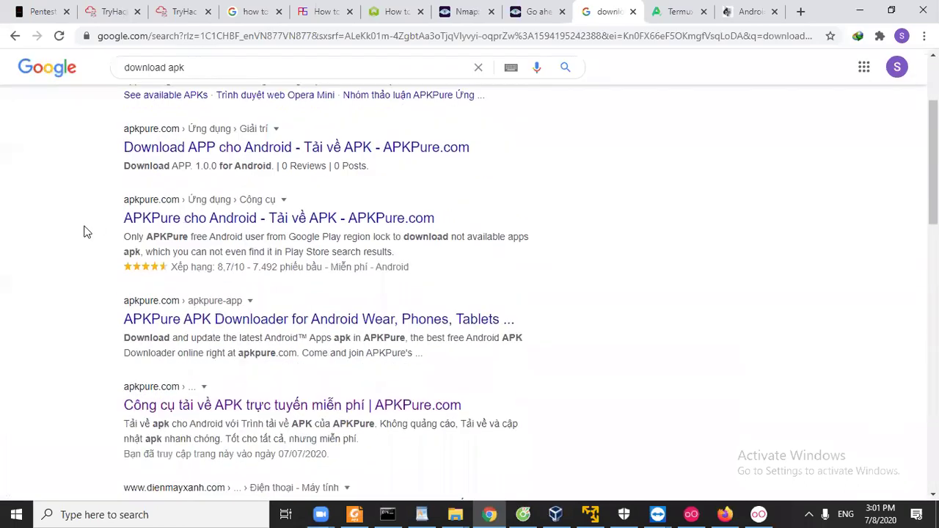
scroll(83, 232, "down", 3)
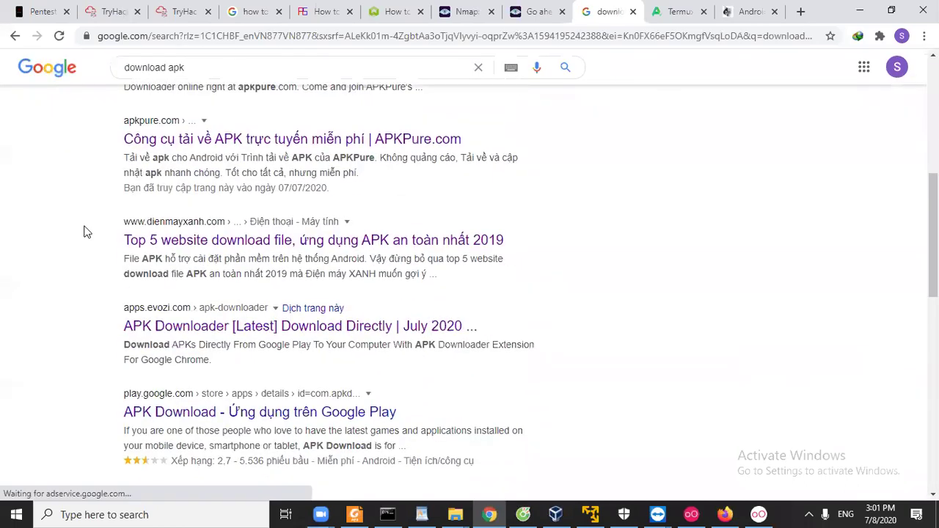
scroll(144, 253, "down", 1)
right_click(147, 251)
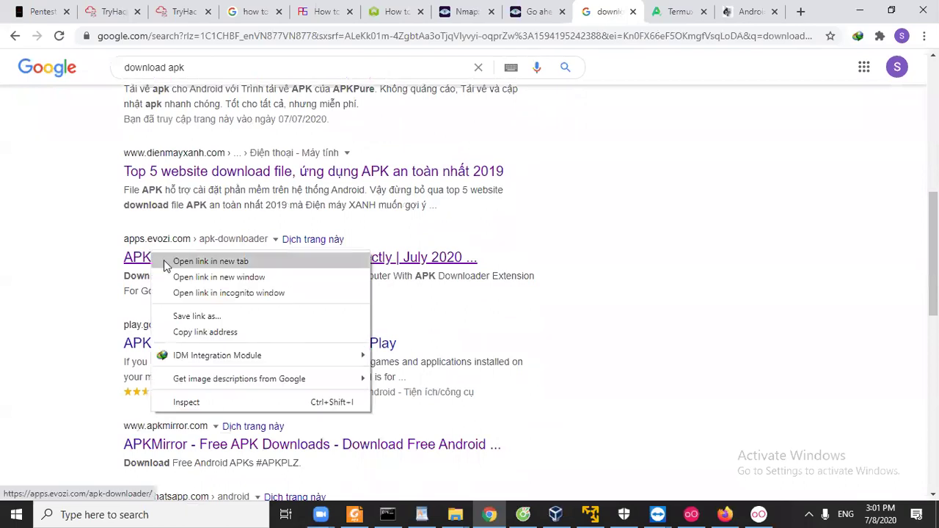
left_click(164, 260)
Open the APKMirror search result in another new tab.
scroll(91, 265, "down", 2)
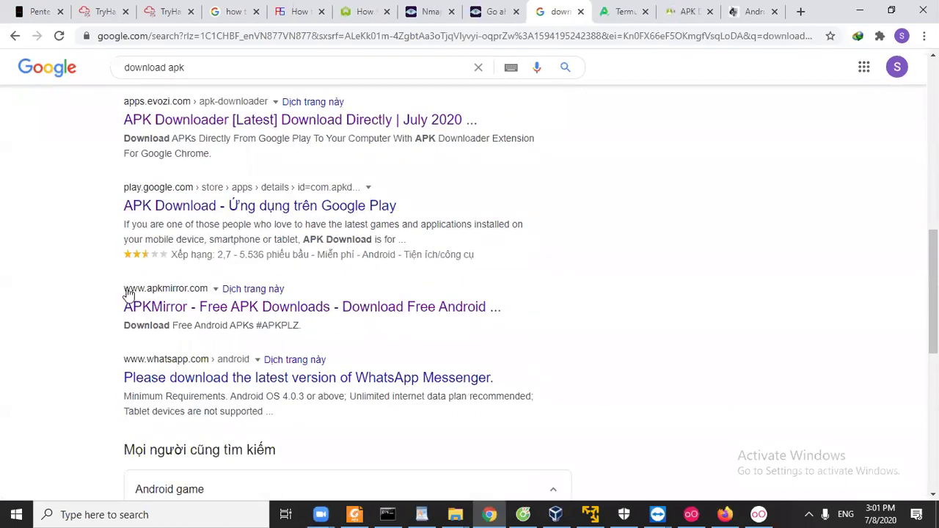
right_click(153, 306)
left_click(165, 314)
scroll(87, 295, "down", 2)
scroll(117, 293, "up", 1)
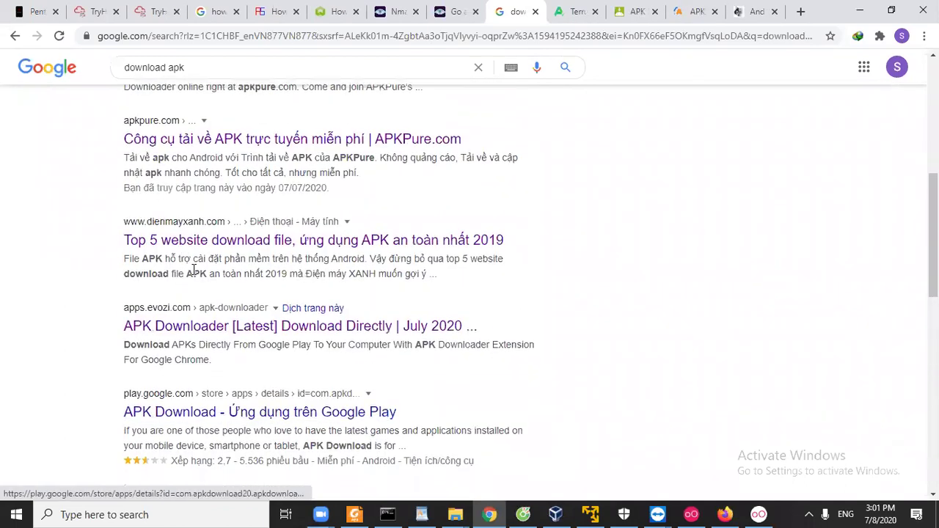
scroll(312, 210, "up", 2)
Close the APKPure Termux tab and open a fresh blank tab.
left_click(577, 14)
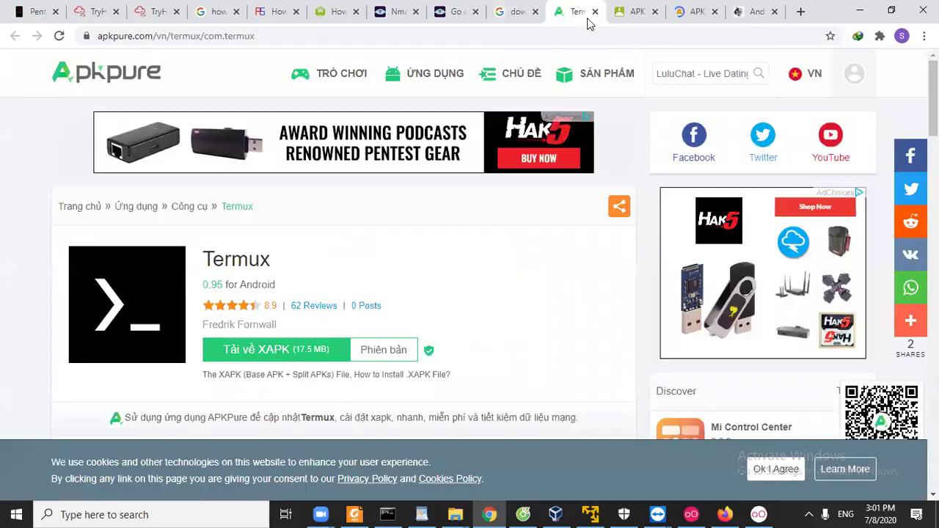
left_click(595, 12)
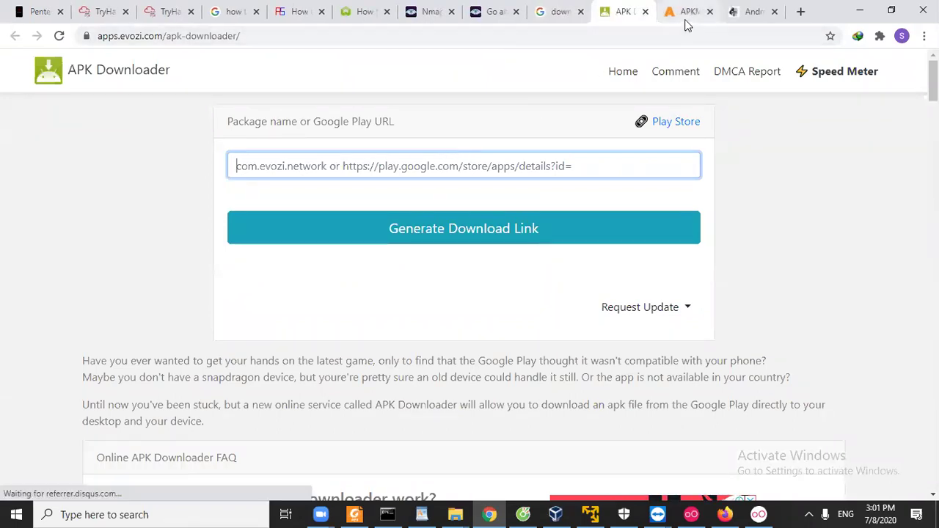
left_click(755, 22)
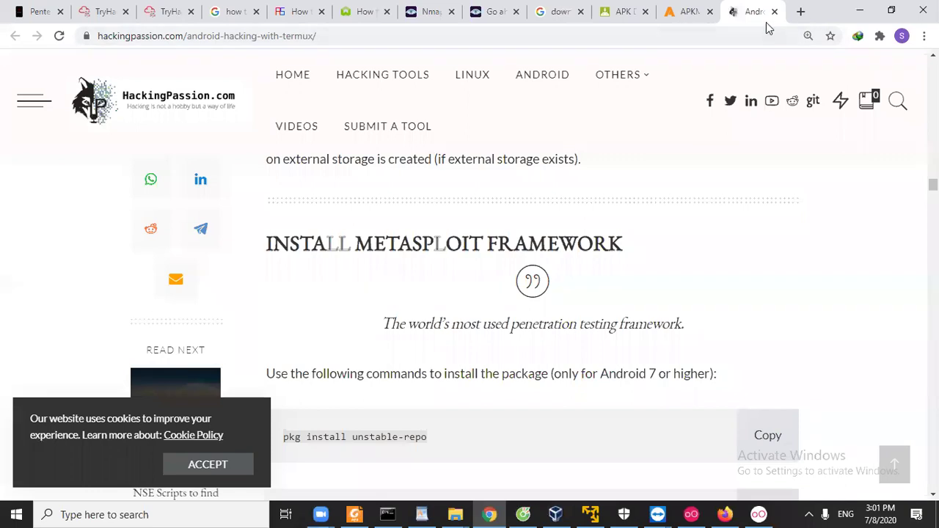
left_click(801, 11)
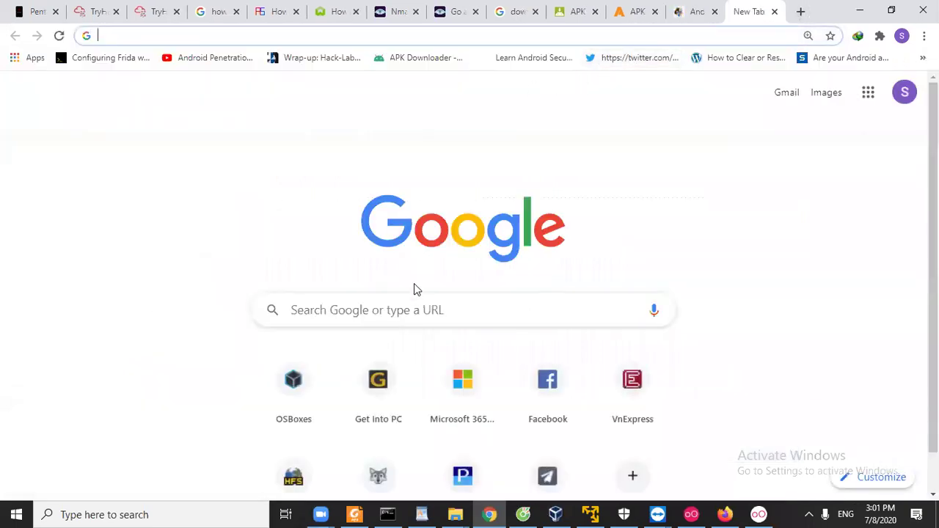
Search Google for 'google play termux' and open the Termux Play Store listing.
left_click(415, 301)
type("goole")
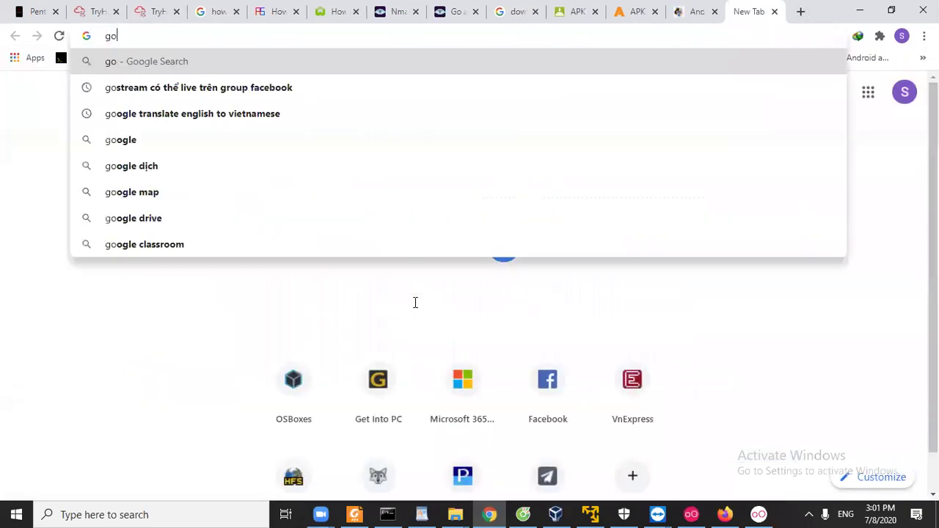
key("BackSpace")
key("BackSpace")
type("gle play")
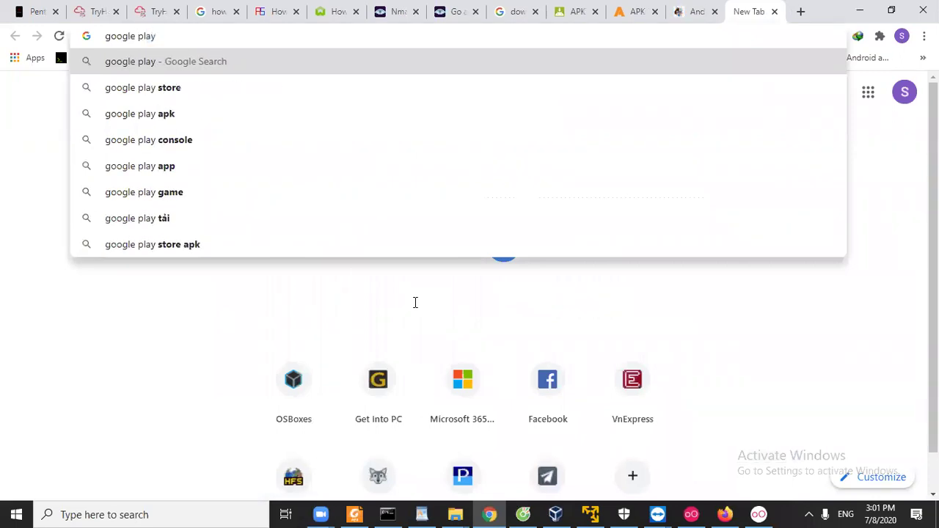
type(" termux")
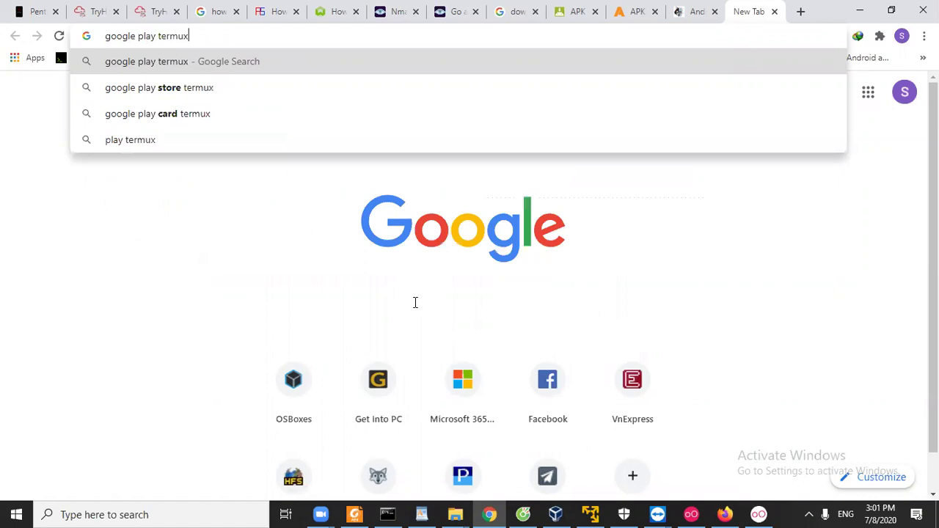
key("Return")
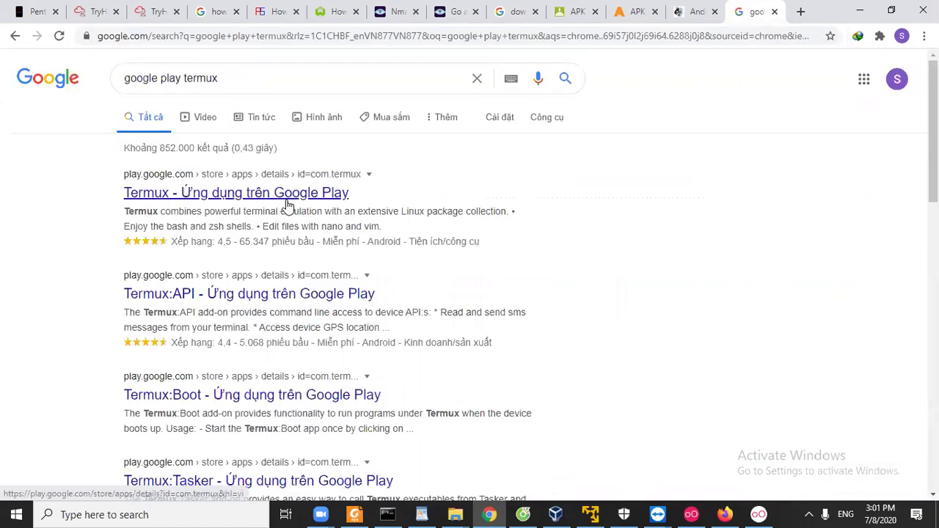
left_click(287, 197)
Copy the Termux Play Store URL and switch to the APK Downloader tab.
left_click(342, 37)
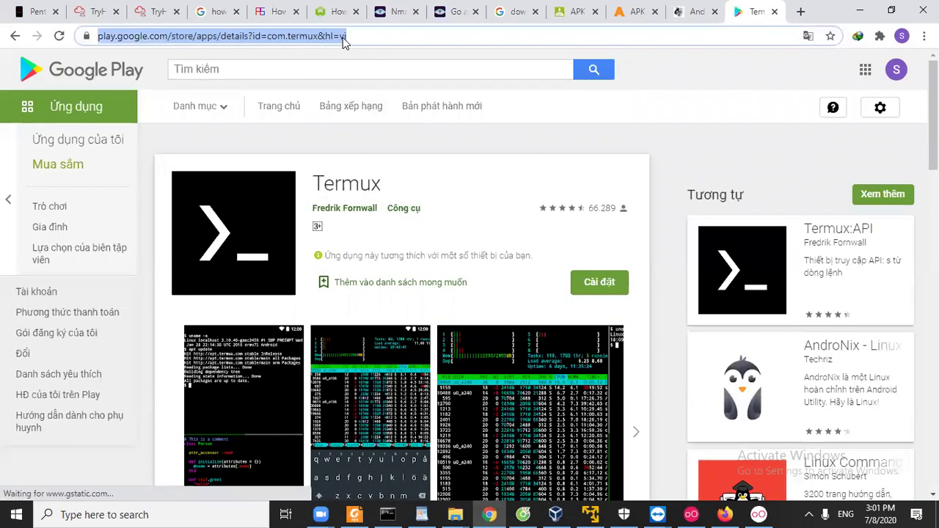
right_click(342, 38)
left_click(375, 115)
left_click(644, 11)
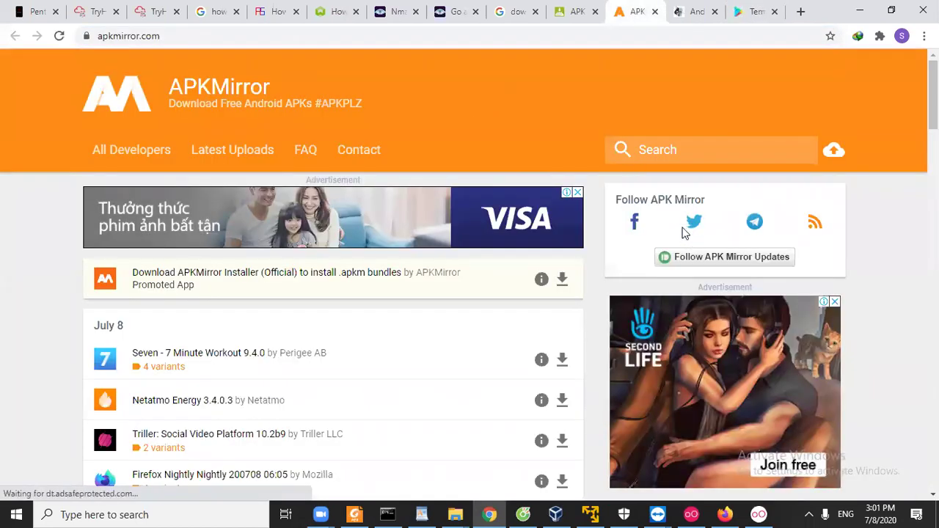
left_click(573, 14)
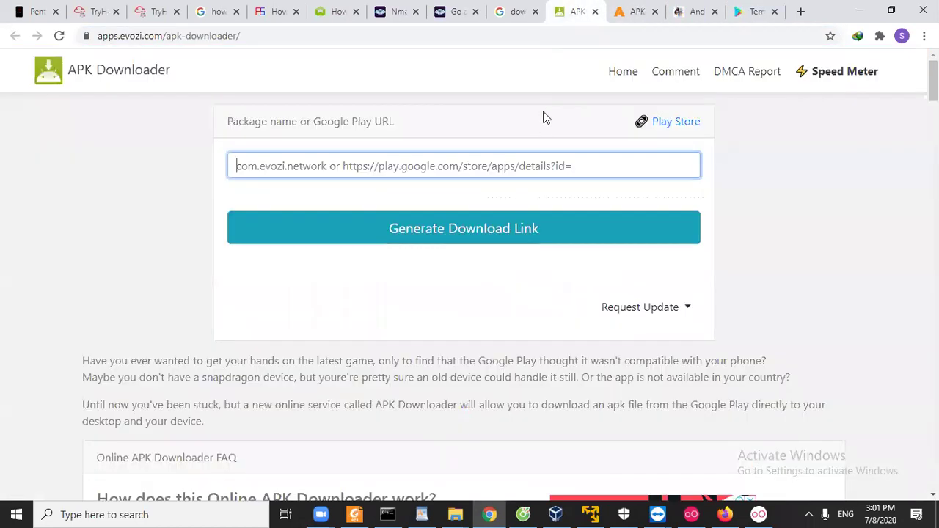
Paste the Termux Play URL into Evozi, generate the link, and download com.termux 0.94 (171.8 KB).
left_click(541, 161)
key("ctrl+v")
left_click(509, 230)
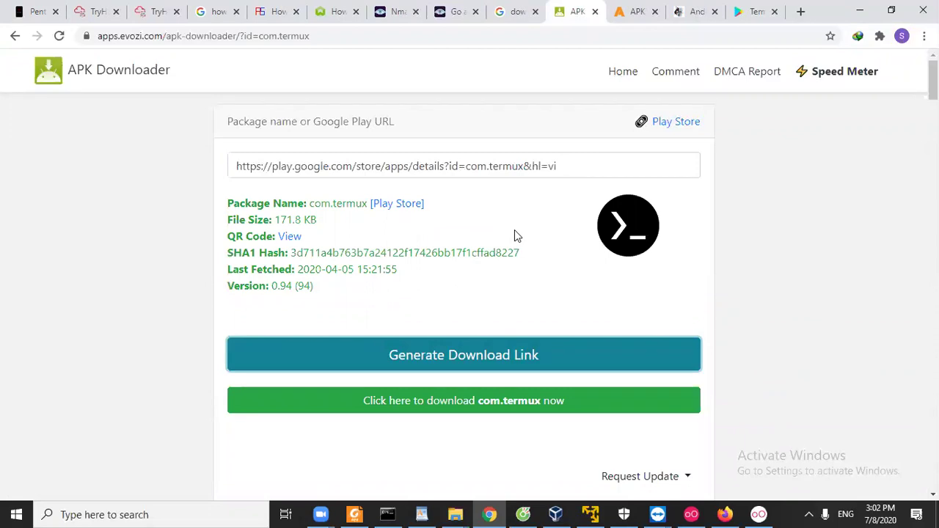
left_click(745, 20)
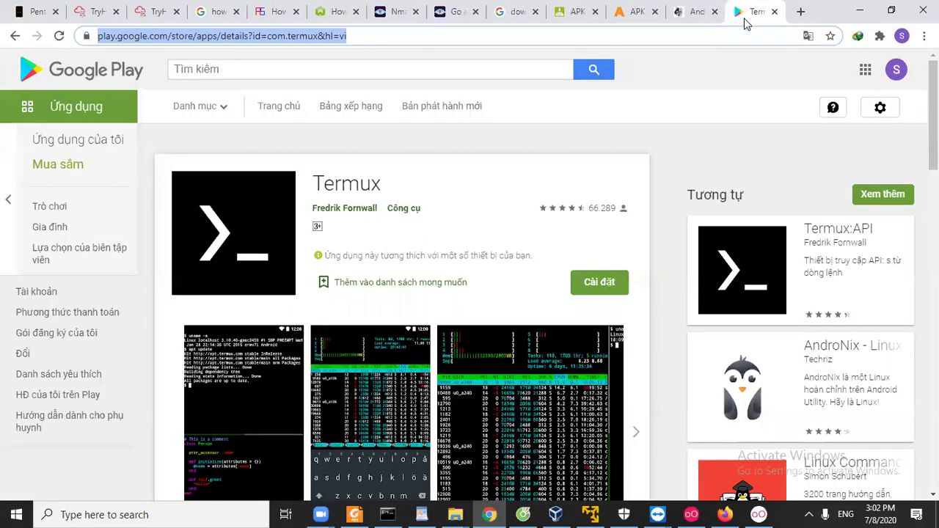
left_click(635, 13)
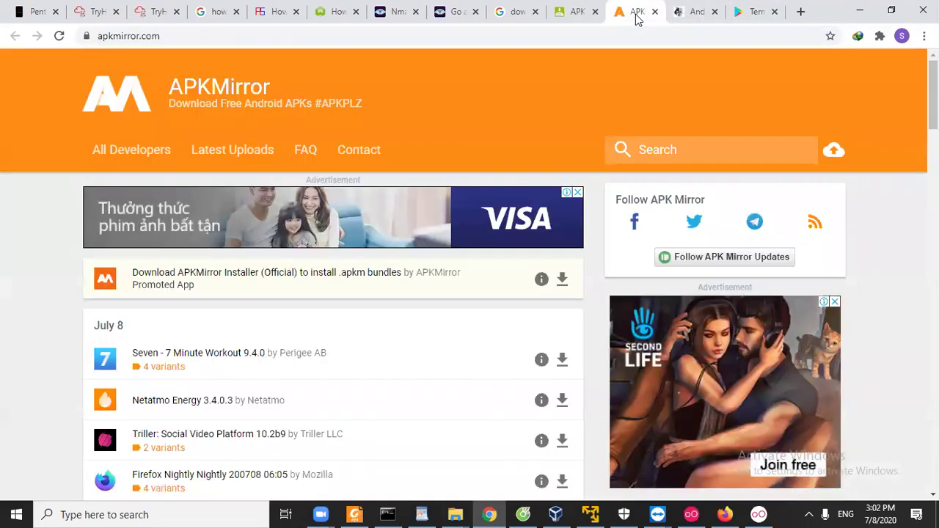
left_click(584, 16)
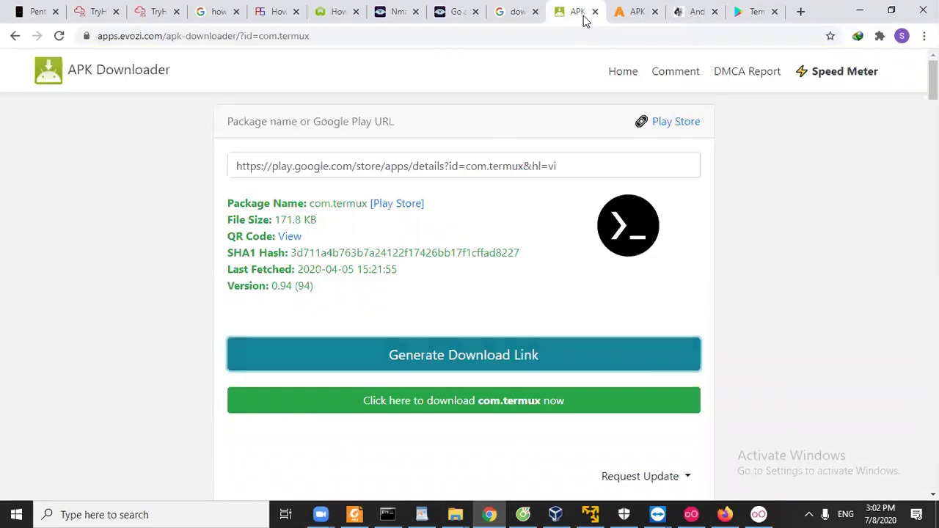
double_click(278, 219)
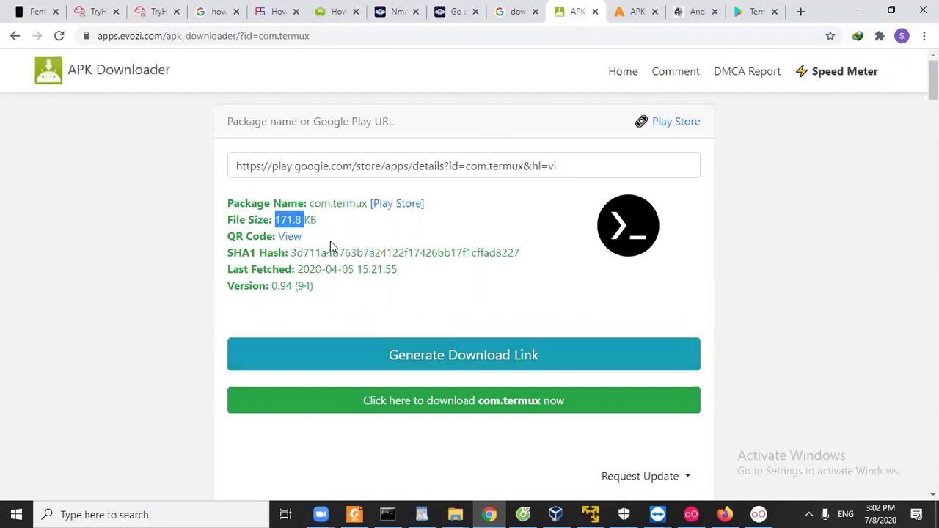
scroll(338, 247, "down", 2)
left_click(483, 270)
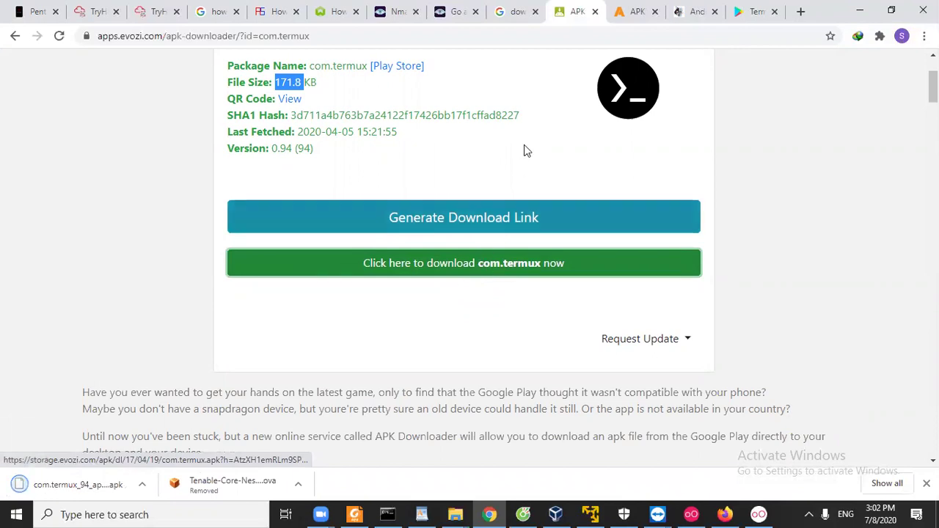
Search APKMirror for termux and open the Termux 0.95 release page.
left_click(626, 13)
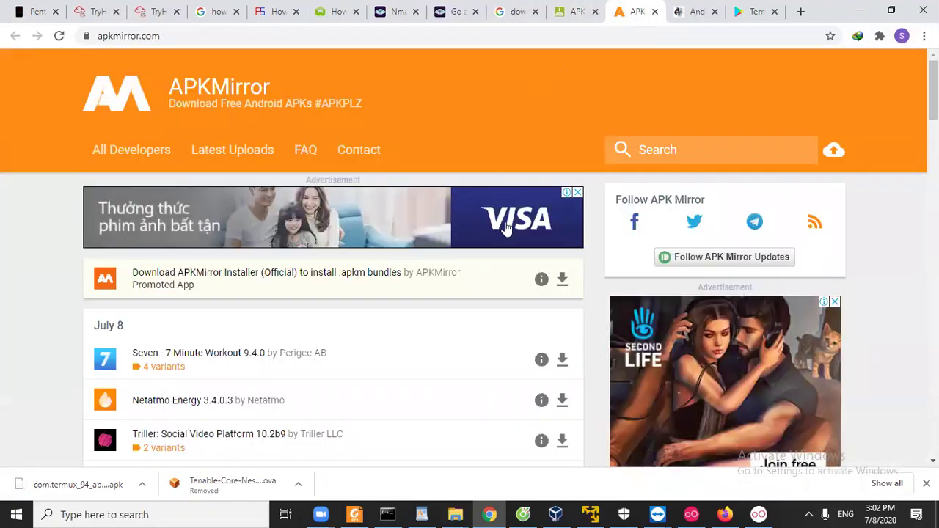
left_click(660, 151)
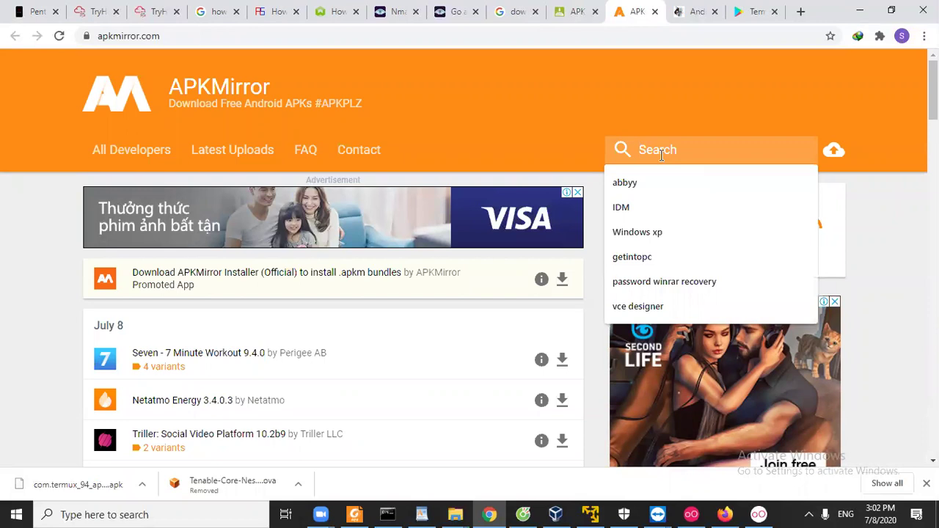
type("termux")
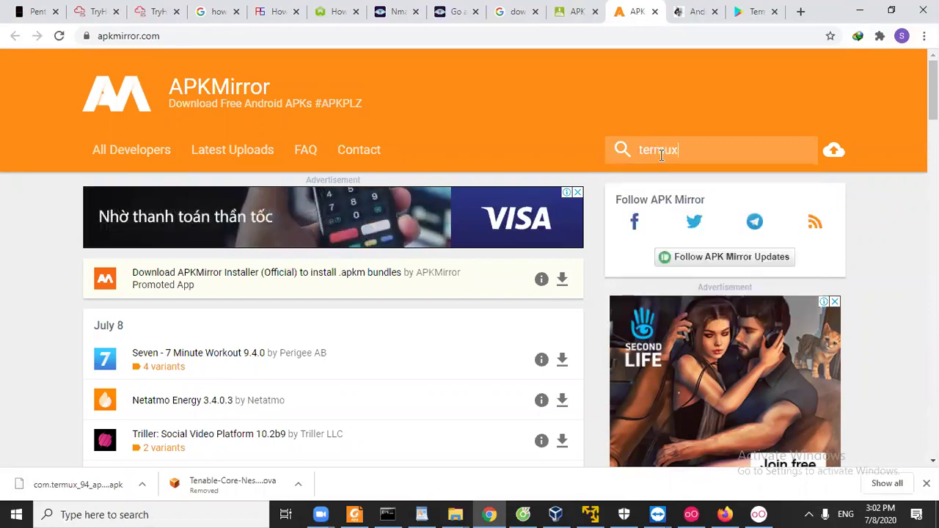
key("Return")
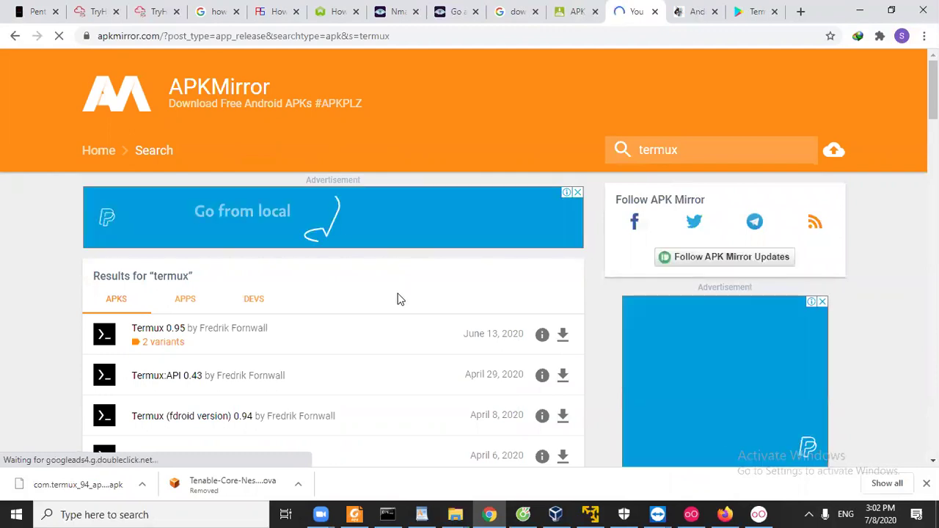
scroll(400, 299, "down", 1)
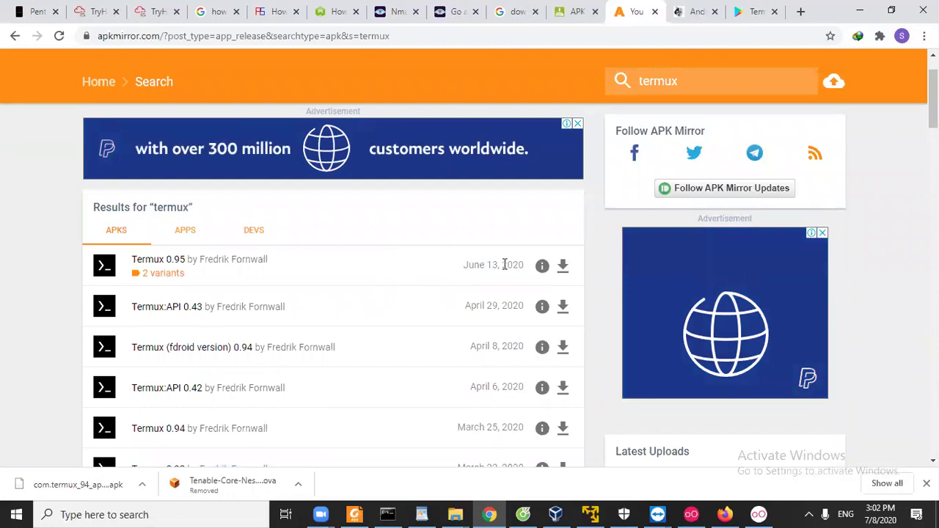
left_click(565, 272)
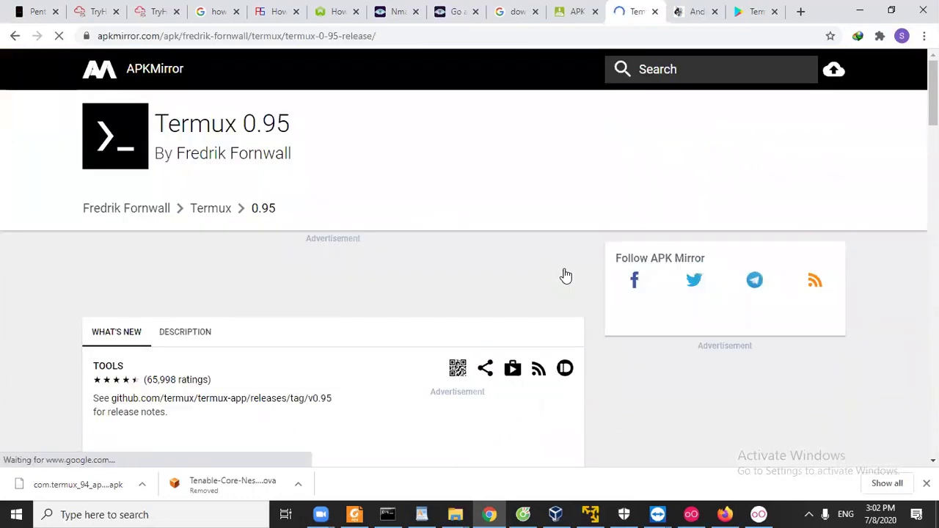
Jump to the available APKs and bundles and scroll down to All Releases.
scroll(491, 297, "down", 2)
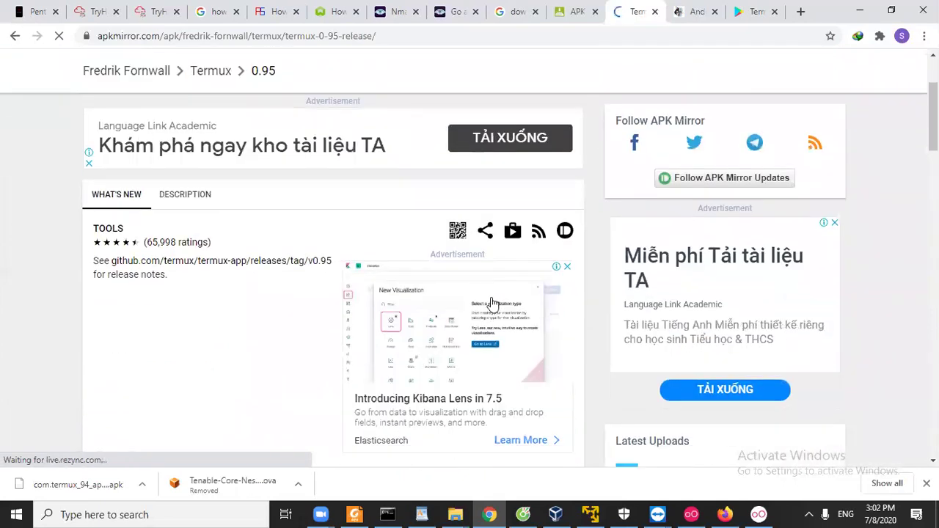
scroll(492, 303, "down", 3)
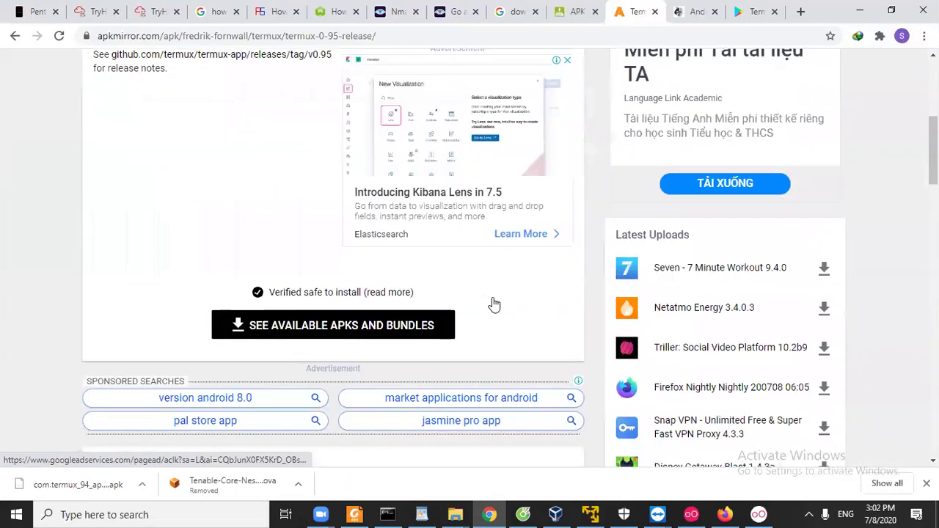
left_click(372, 331)
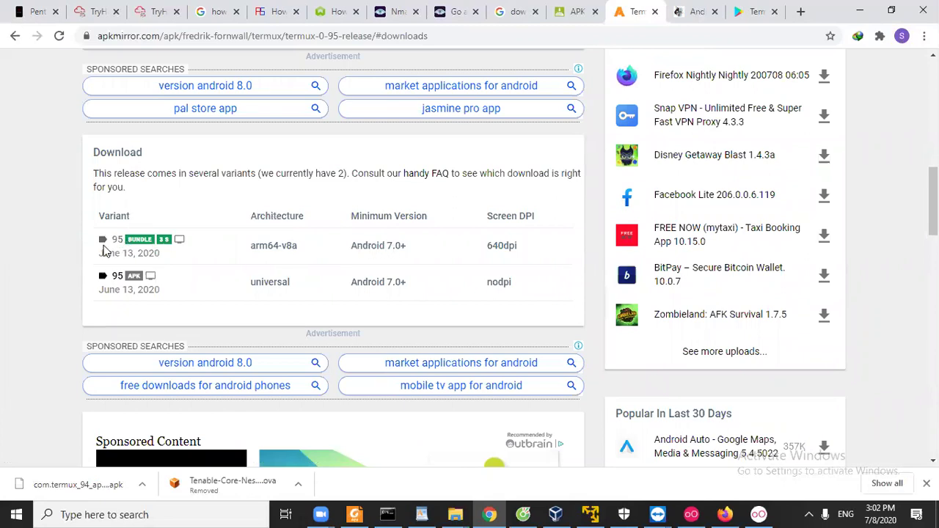
scroll(388, 273, "down", 7)
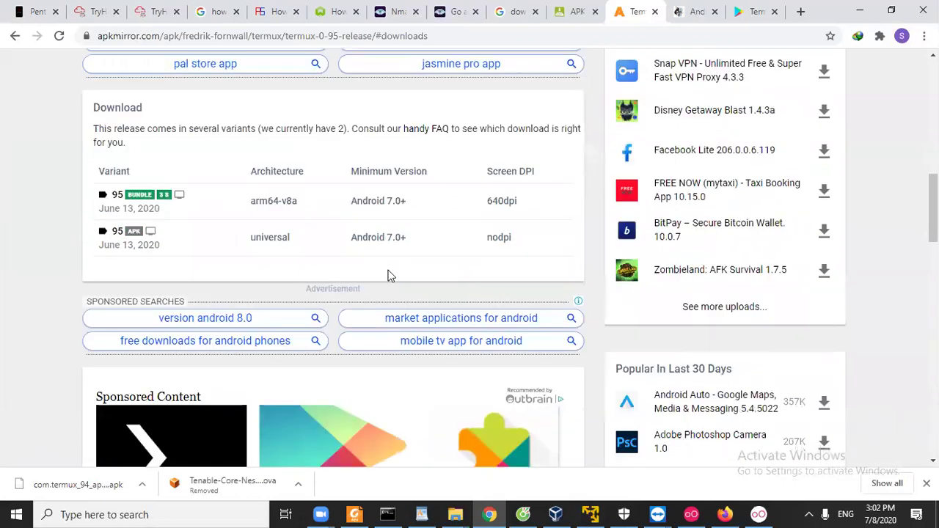
scroll(391, 278, "down", 2)
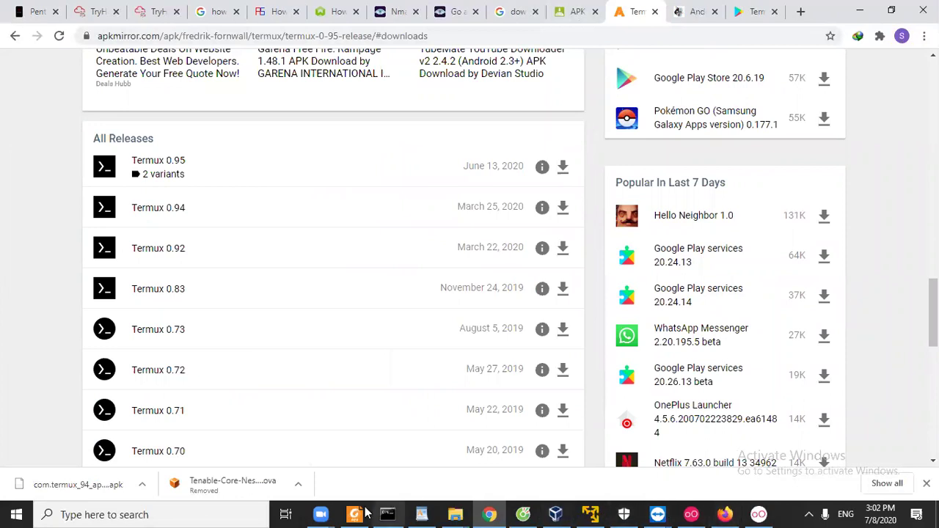
mouse_move(320, 514)
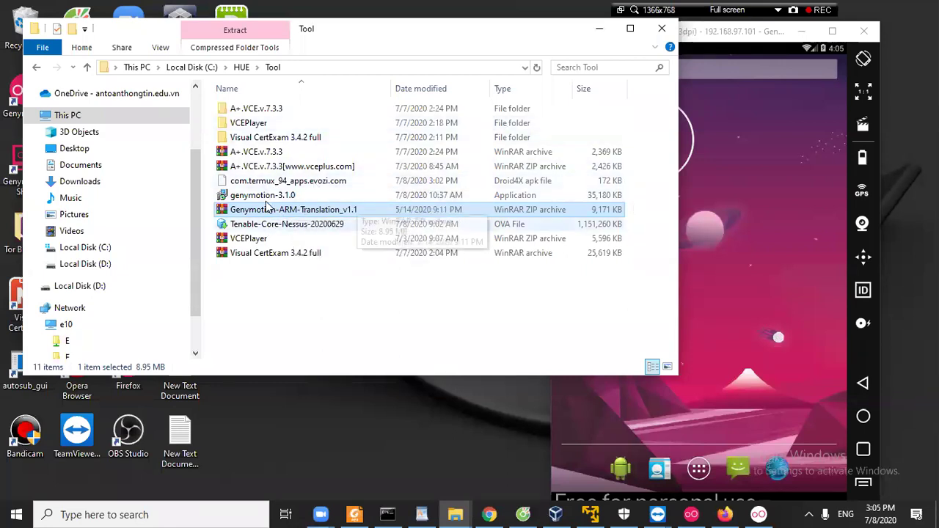
Try dropping the Termux apk onto the emulator and dismiss the deployment error.
left_click_drag(262, 183, 704, 214)
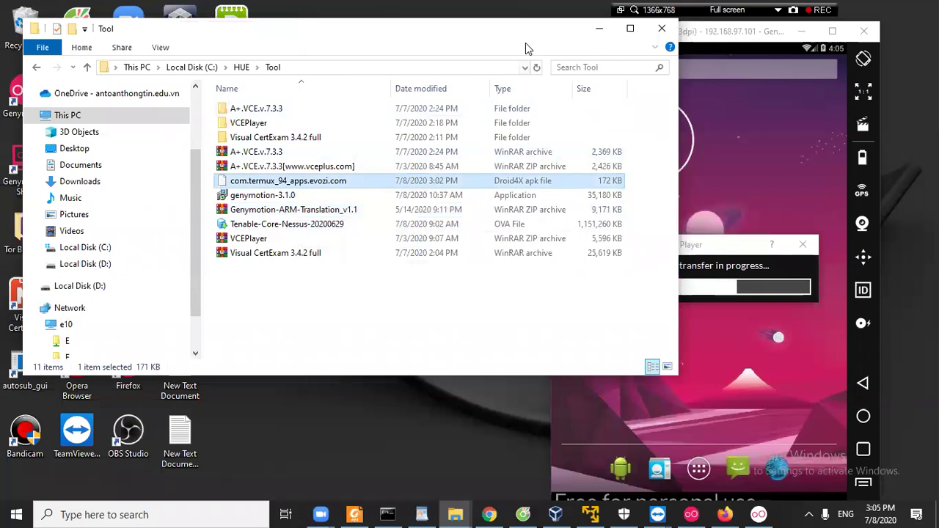
left_click_drag(514, 40, 361, 29)
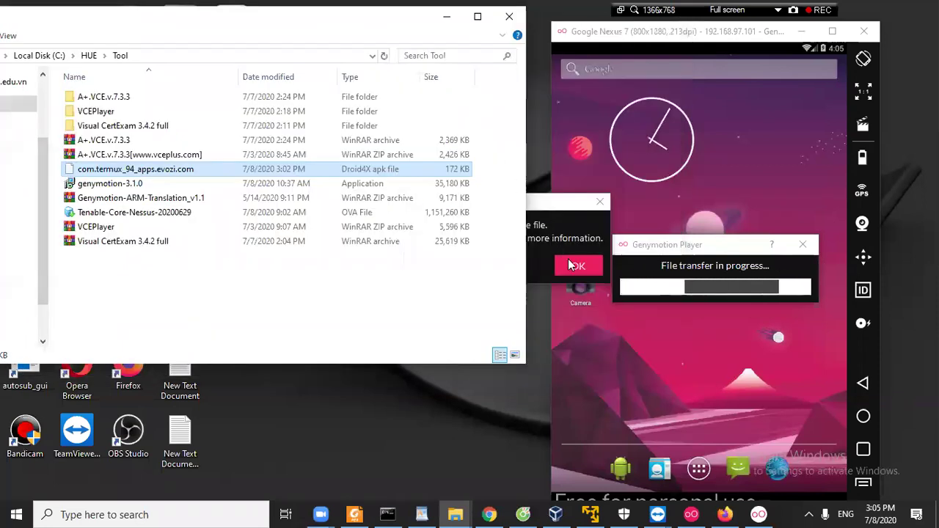
left_click(629, 266)
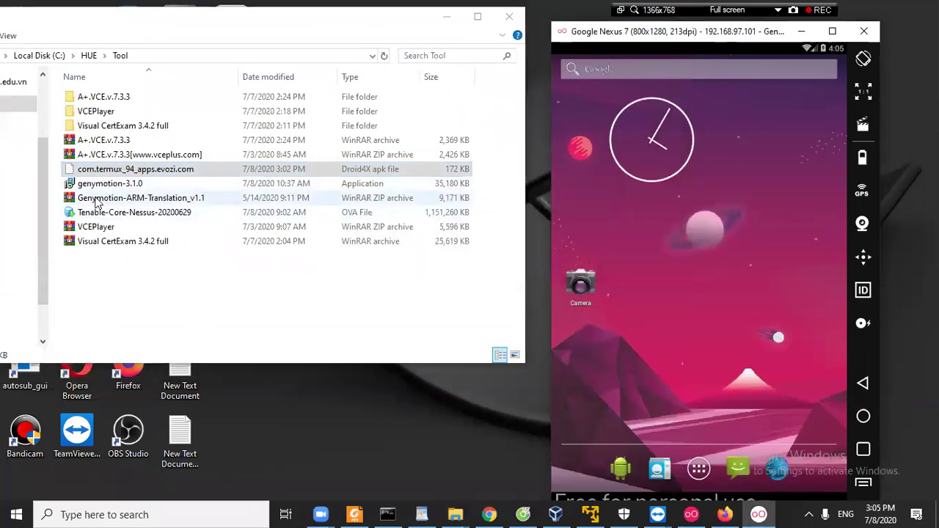
Flash Genymotion-ARM-Translation_v1.1.zip onto the emulator, confirming the warning and success message.
left_click_drag(72, 200, 751, 231)
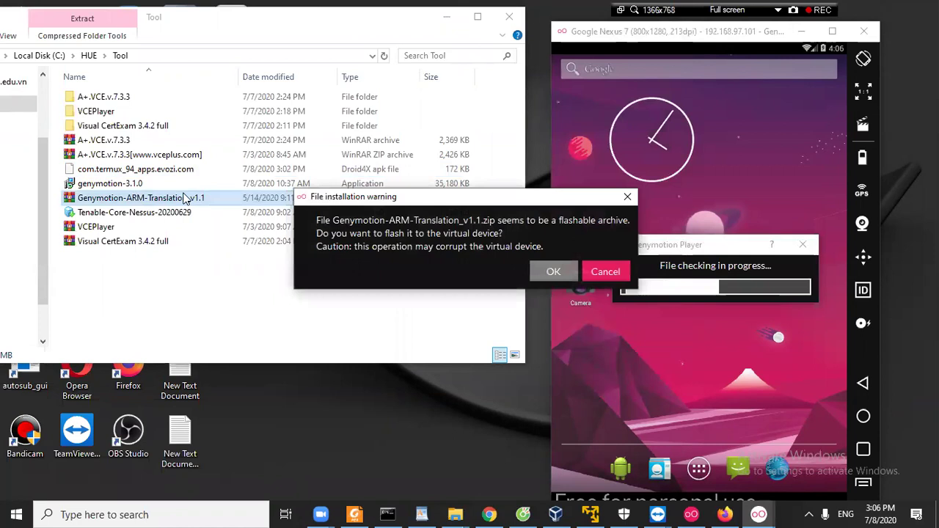
left_click(554, 271)
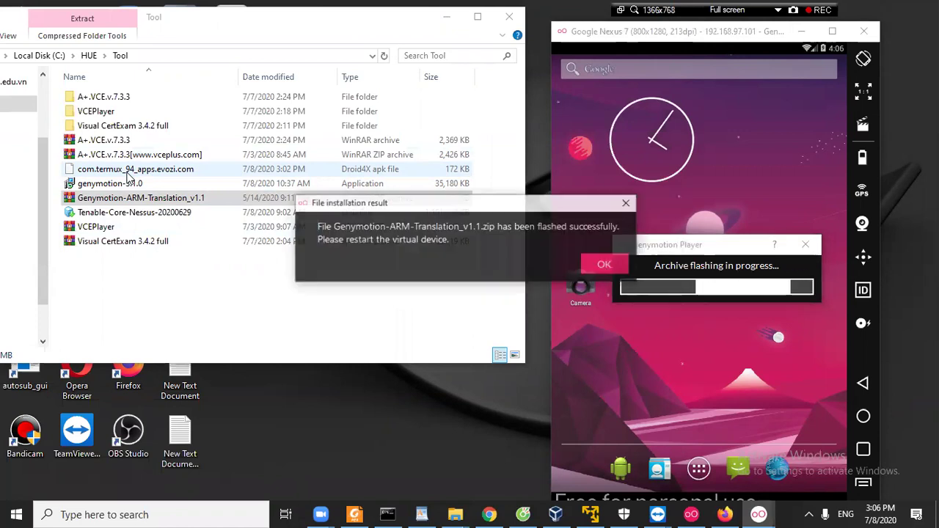
left_click(600, 266)
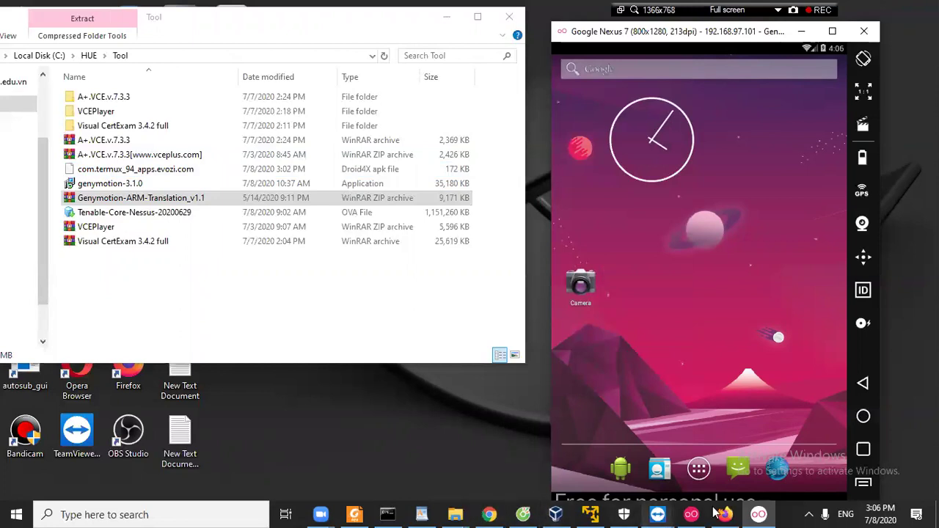
left_click(757, 513)
Stop and then start the Google Nexus 7 device from its options menu in the device list.
left_click(757, 513)
left_click(693, 514)
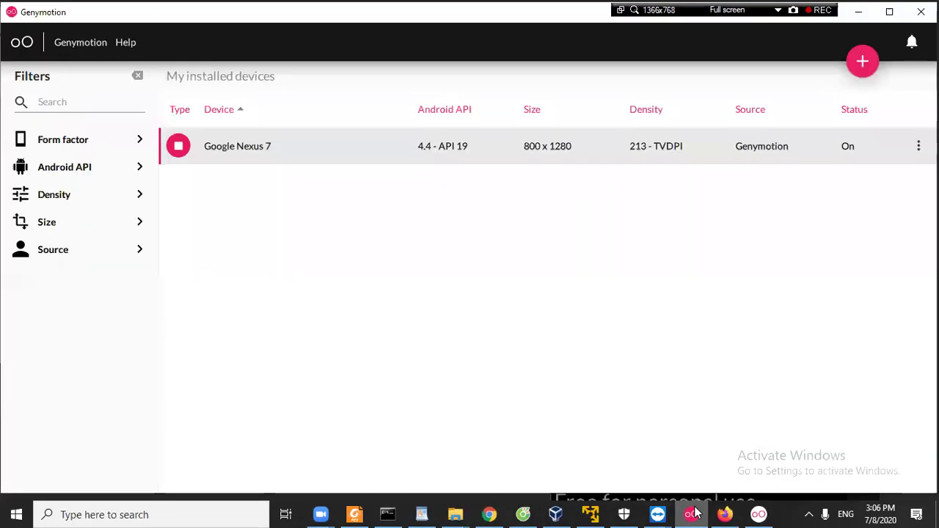
left_click(919, 146)
left_click(832, 181)
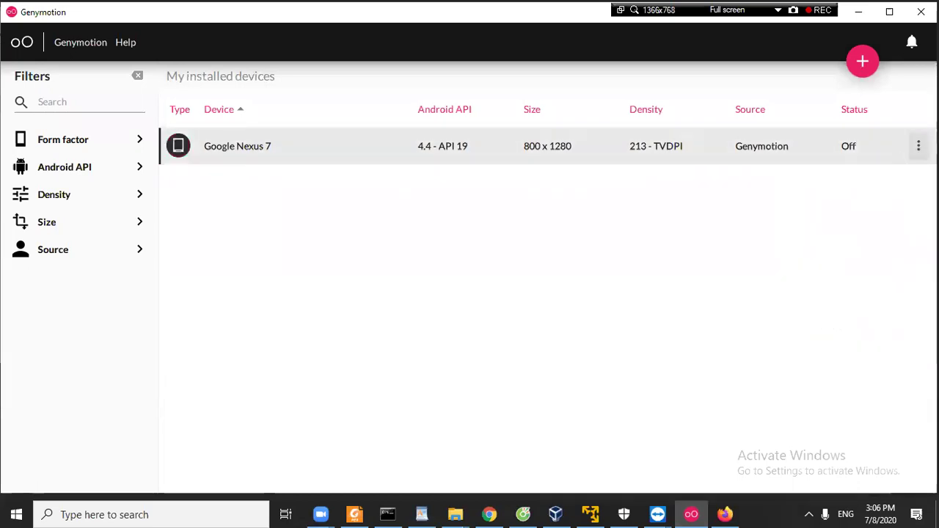
left_click(919, 146)
left_click(842, 183)
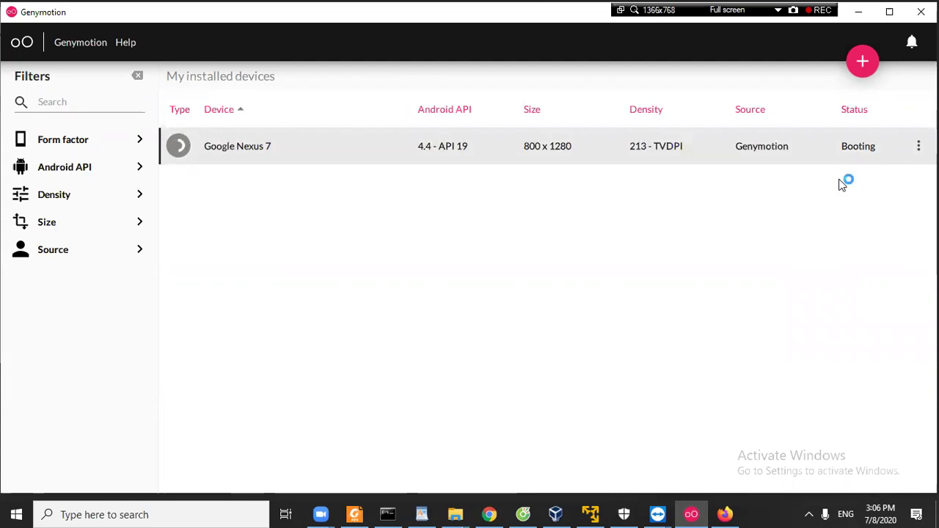
left_click(858, 15)
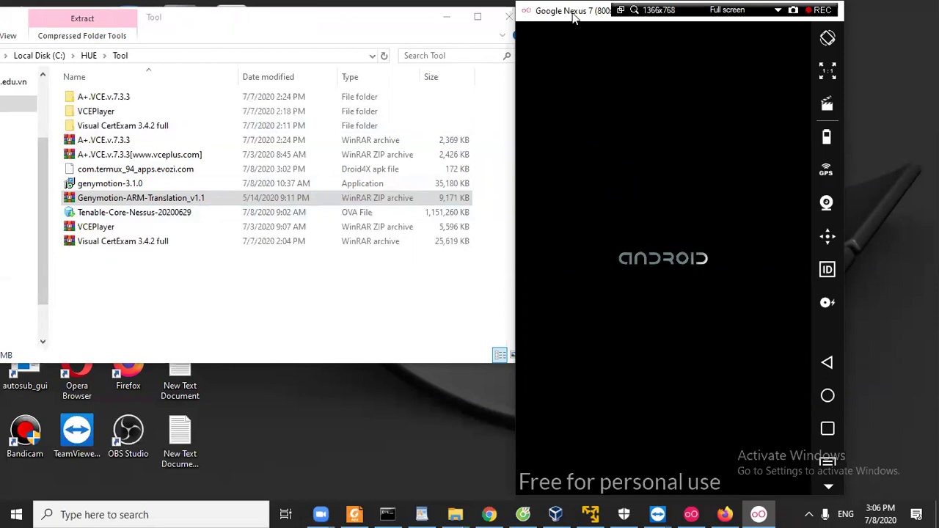
left_click_drag(574, 18, 601, 24)
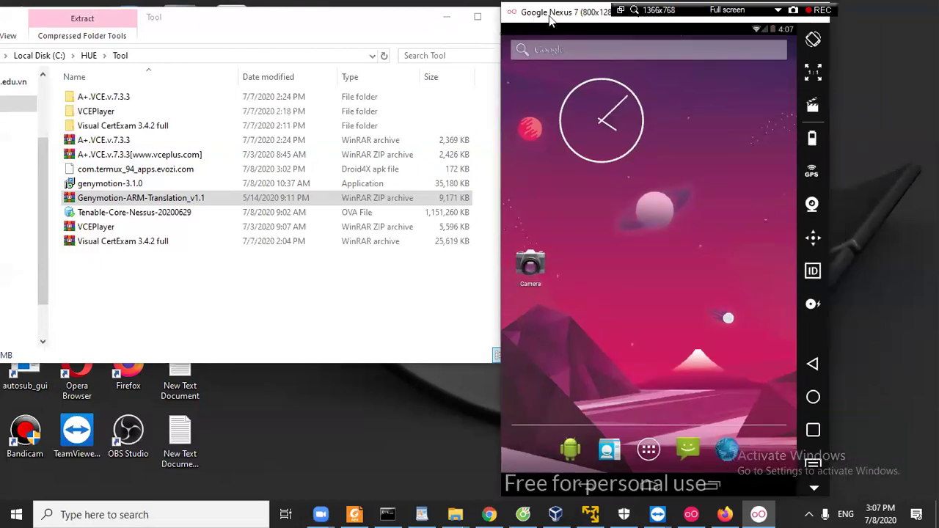
Drop the com.termux apk onto the emulator and dismiss the resulting deployment error.
left_click(90, 203)
left_click(540, 196)
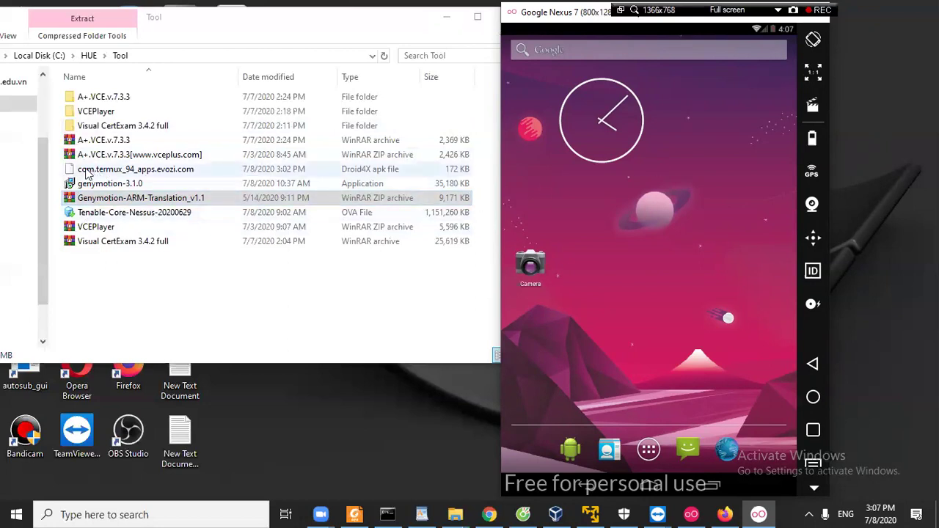
left_click_drag(85, 171, 619, 238)
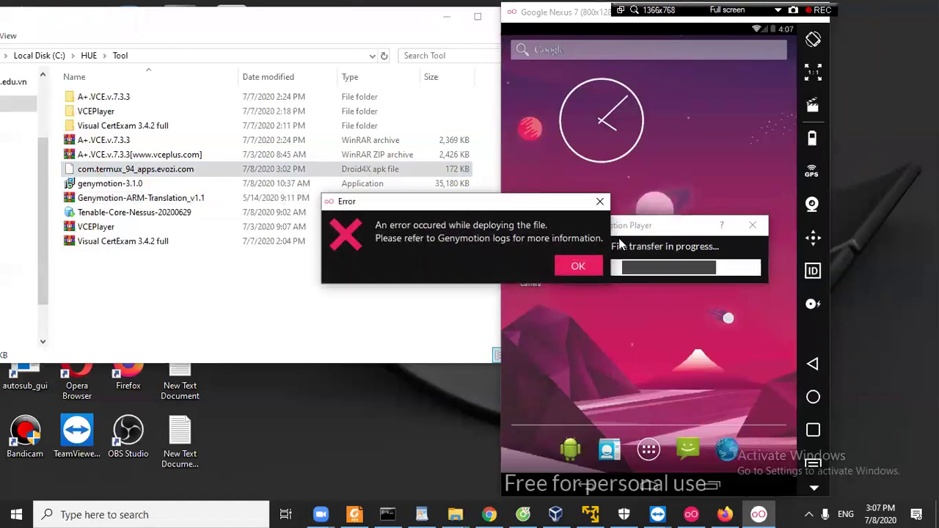
left_click(577, 267)
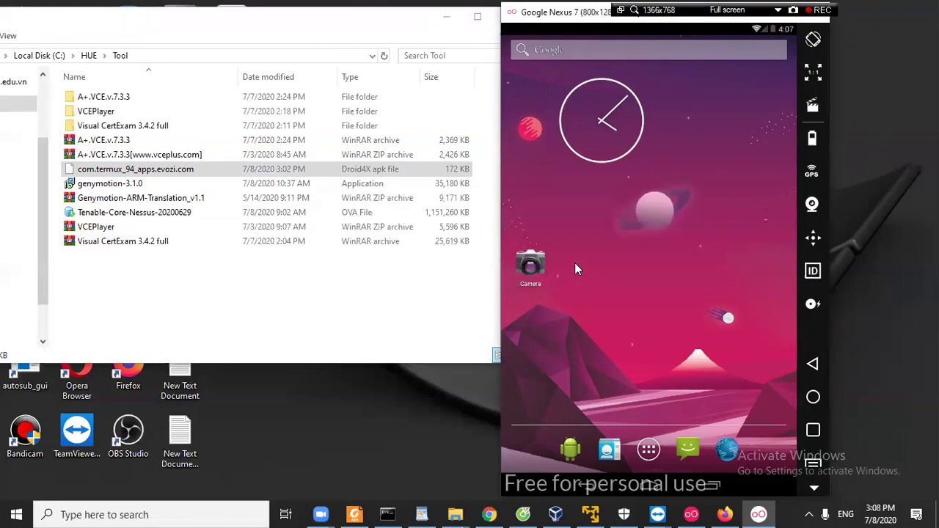
Install the apk from the A+.VCE.v.7.3.3 folder by dropping it onto the emulator.
left_click(91, 169)
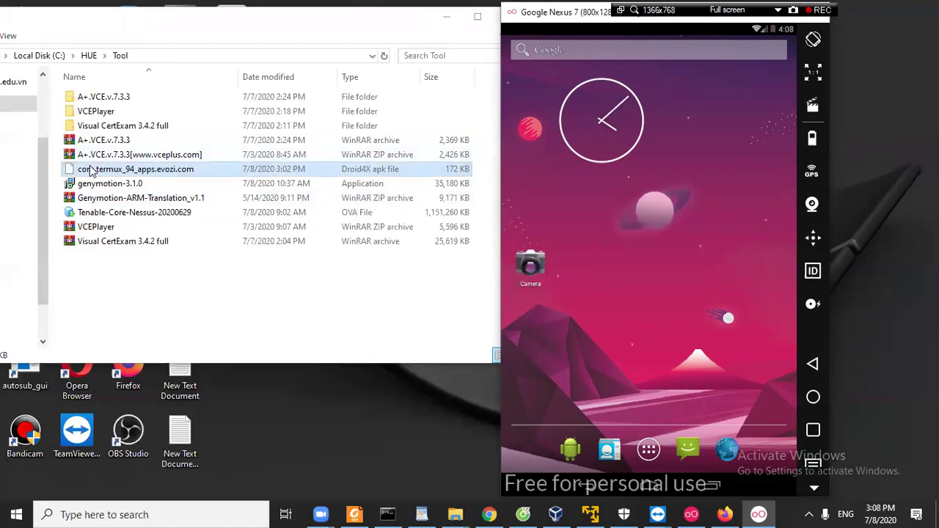
double_click(107, 99)
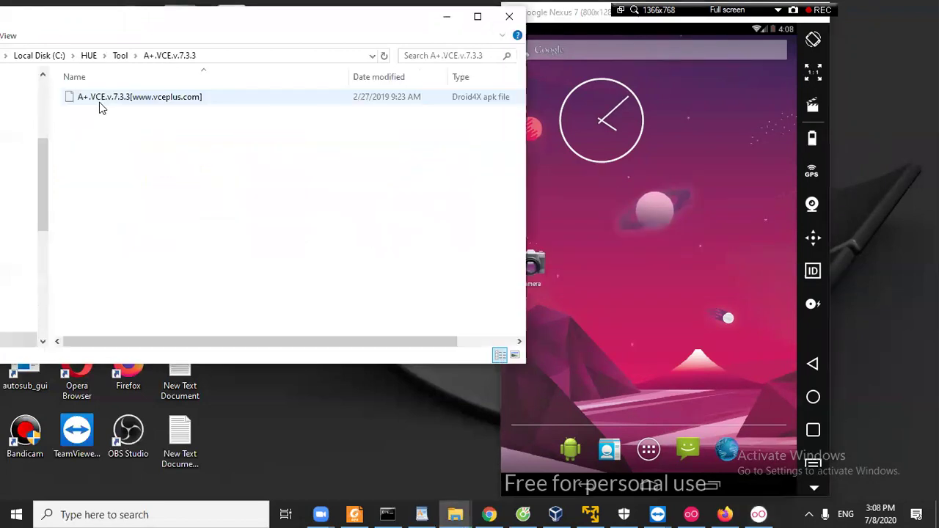
left_click_drag(108, 103, 656, 203)
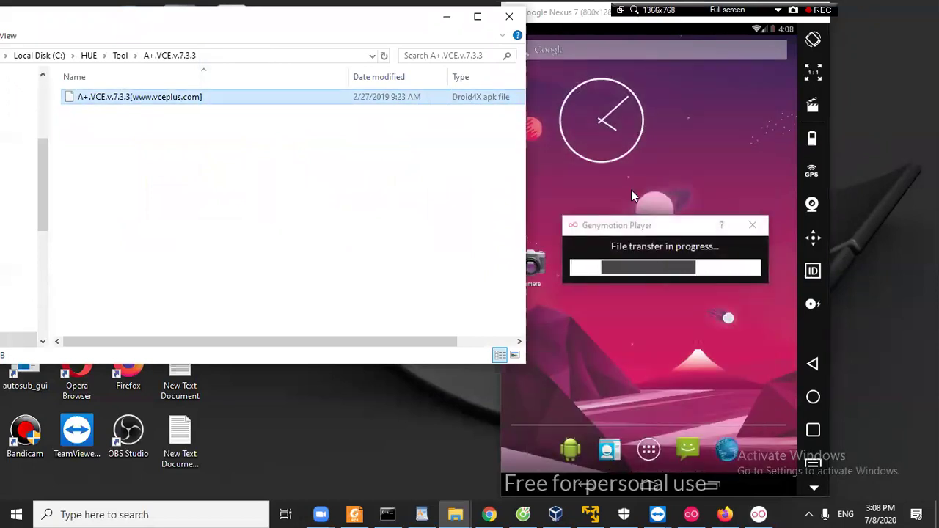
left_click(447, 18)
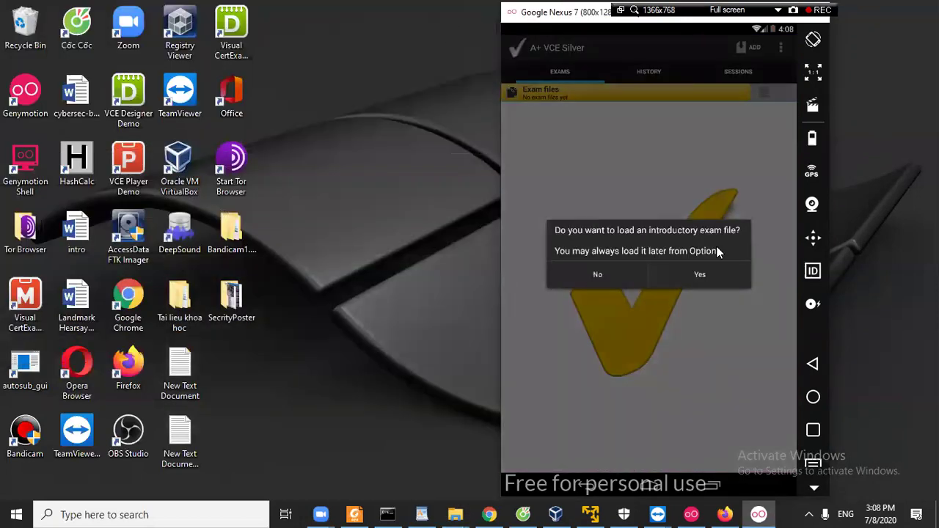
Load the introductory exam, start it and advance three questions.
left_click(686, 275)
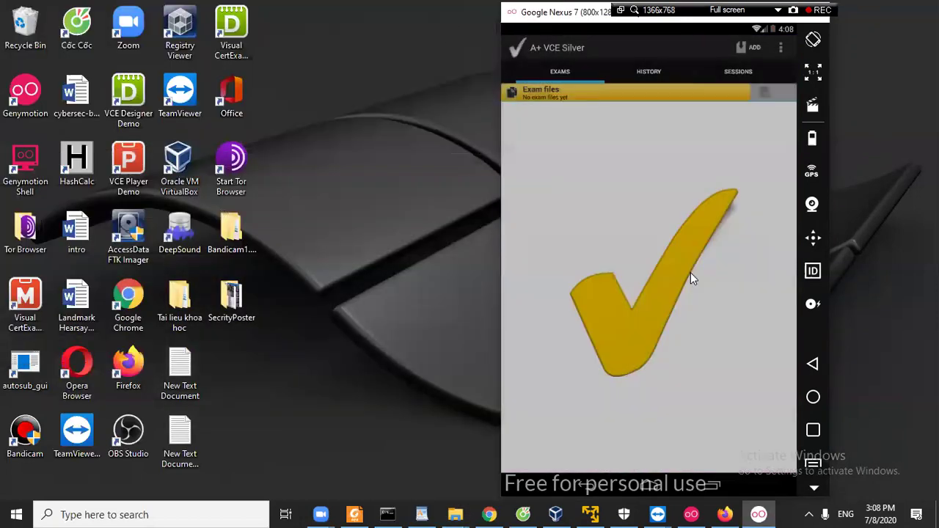
left_click(772, 69)
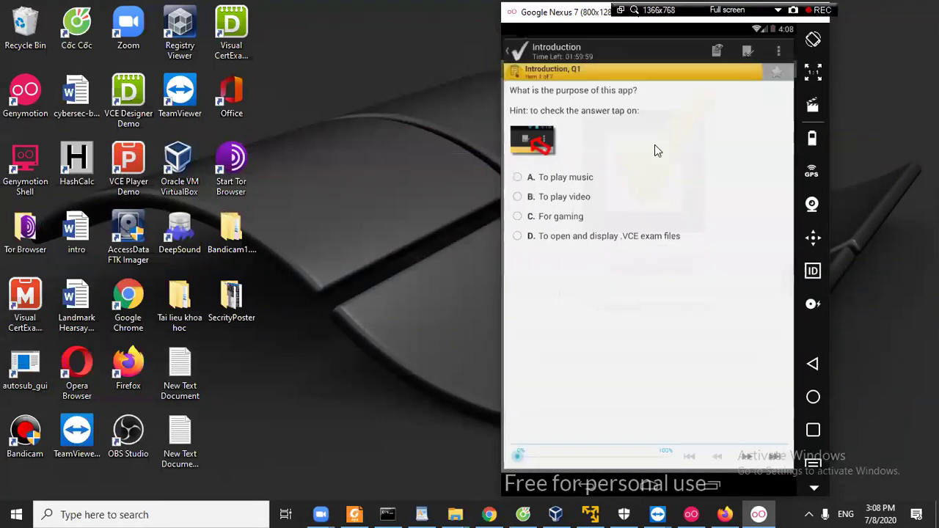
left_click(751, 460)
left_click(751, 459)
left_click(751, 459)
left_click(750, 459)
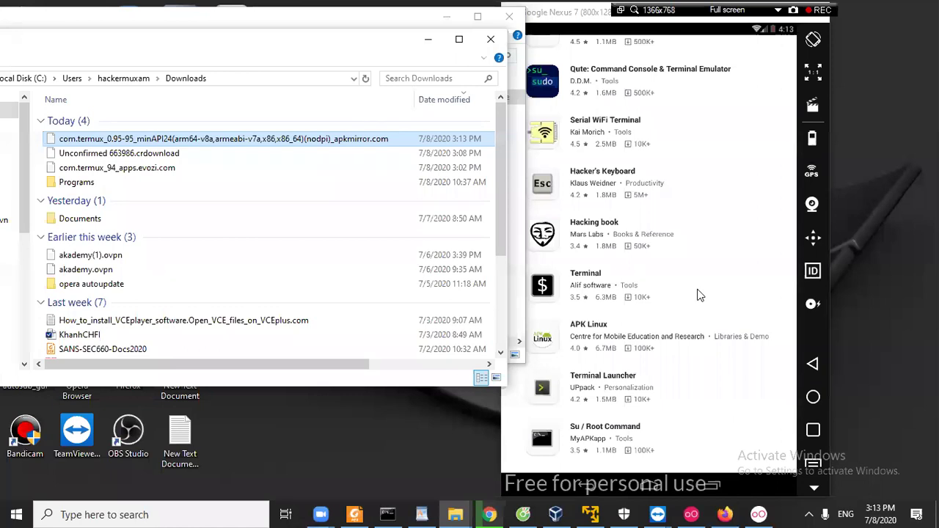
Drop the APKMirror Termux apk onto the emulator and dismiss its deployment error.
left_click(813, 400)
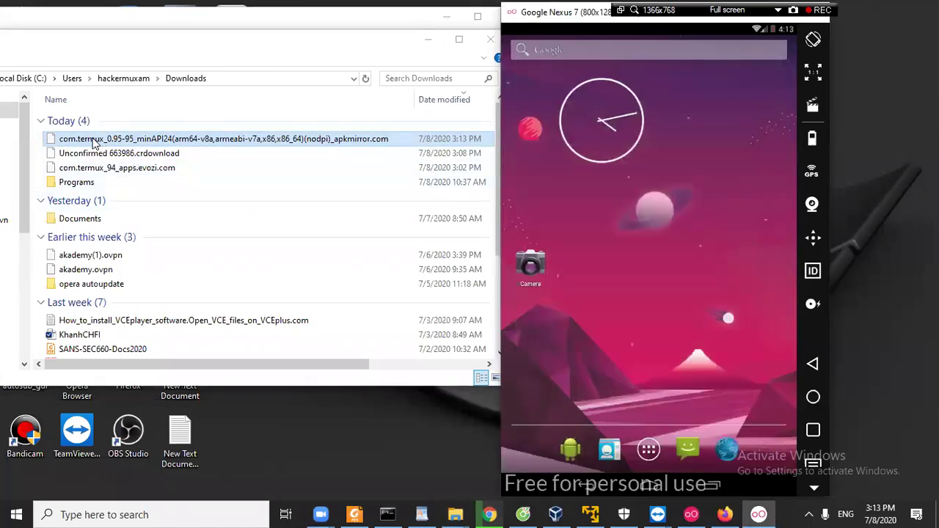
left_click_drag(71, 143, 610, 171)
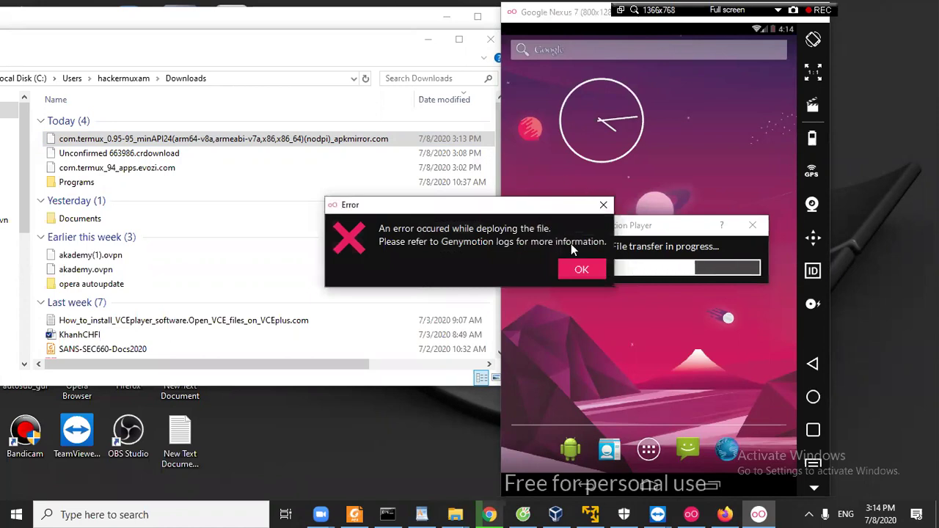
left_click(579, 270)
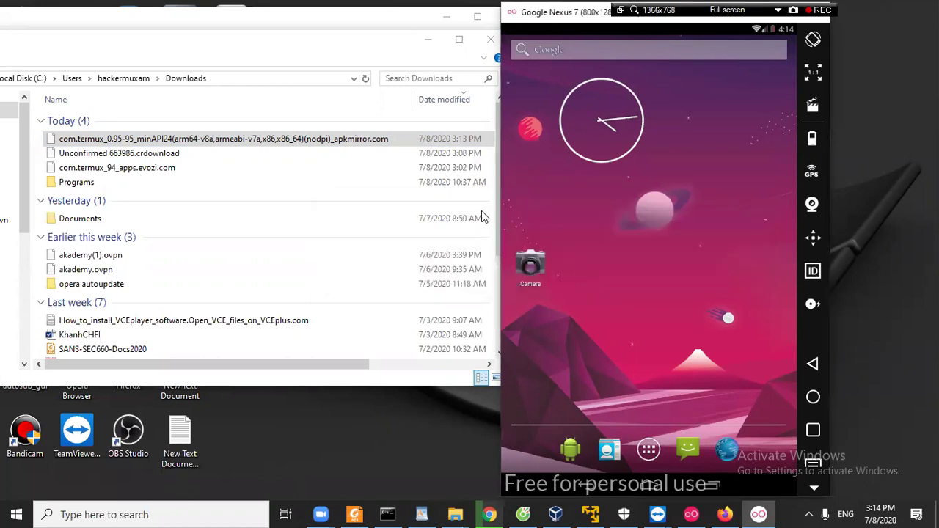
mouse_move(346, 364)
left_mouse_down()
mouse_move(384, 373)
mouse_move(406, 281)
left_mouse_up()
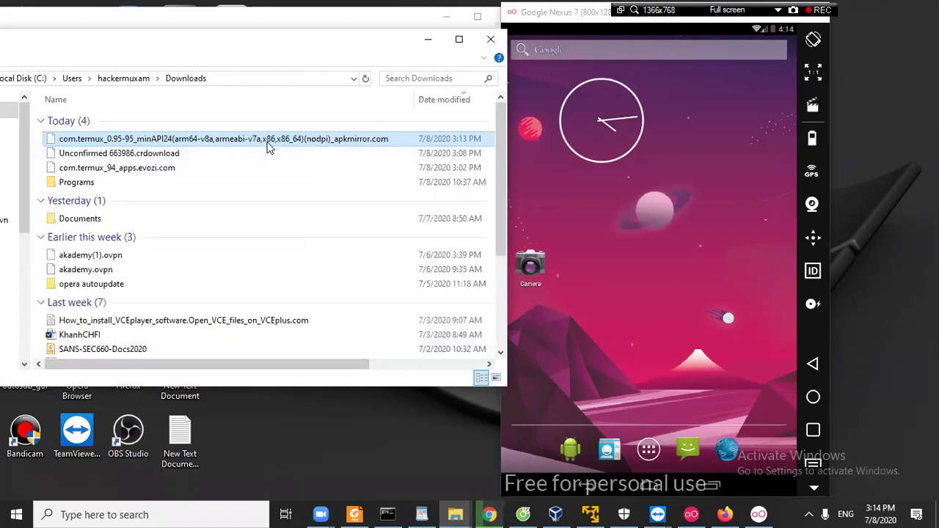
Drop the com.termux_94 apk onto the emulator and dismiss its deployment error too.
left_click_drag(140, 174, 615, 259)
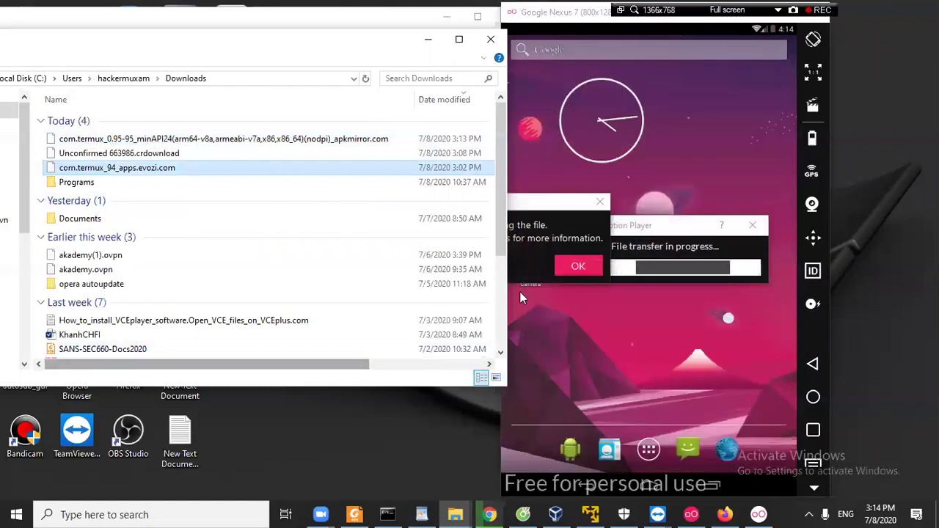
left_click(564, 267)
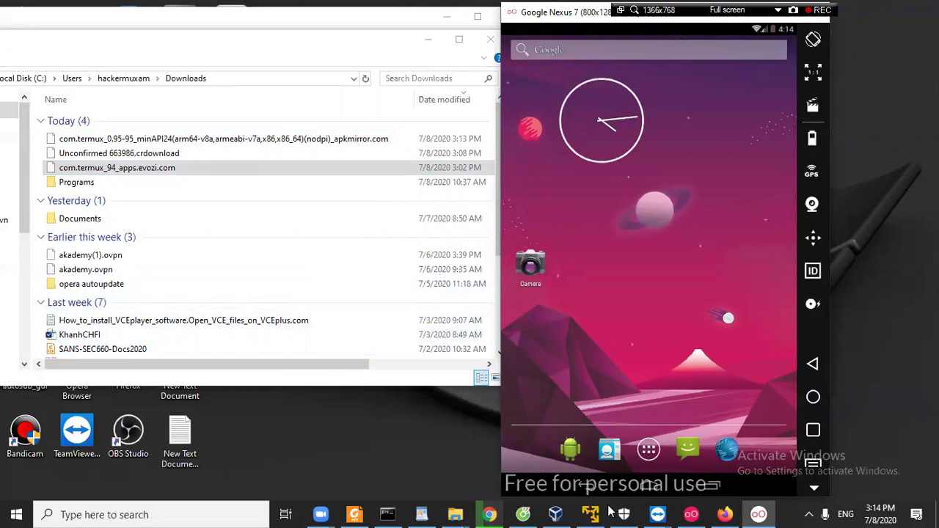
mouse_move(658, 507)
left_click(678, 460)
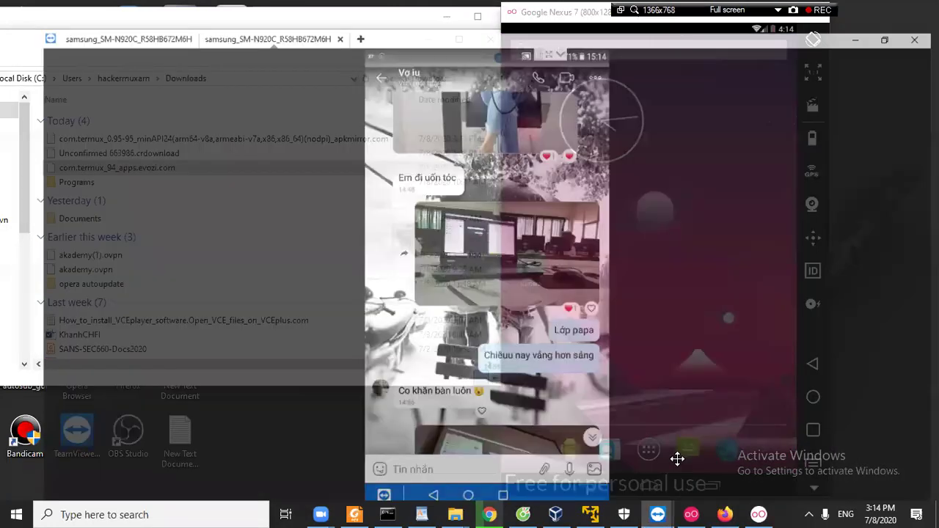
left_click(859, 7)
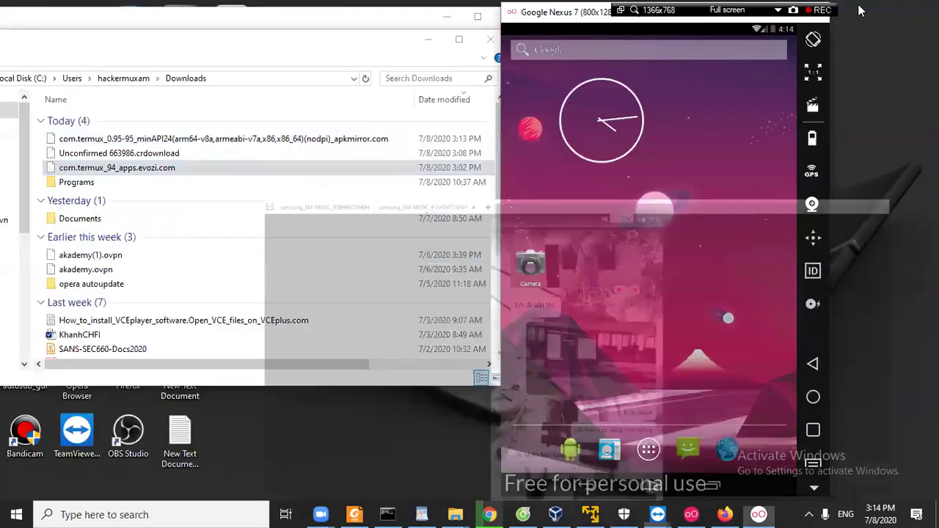